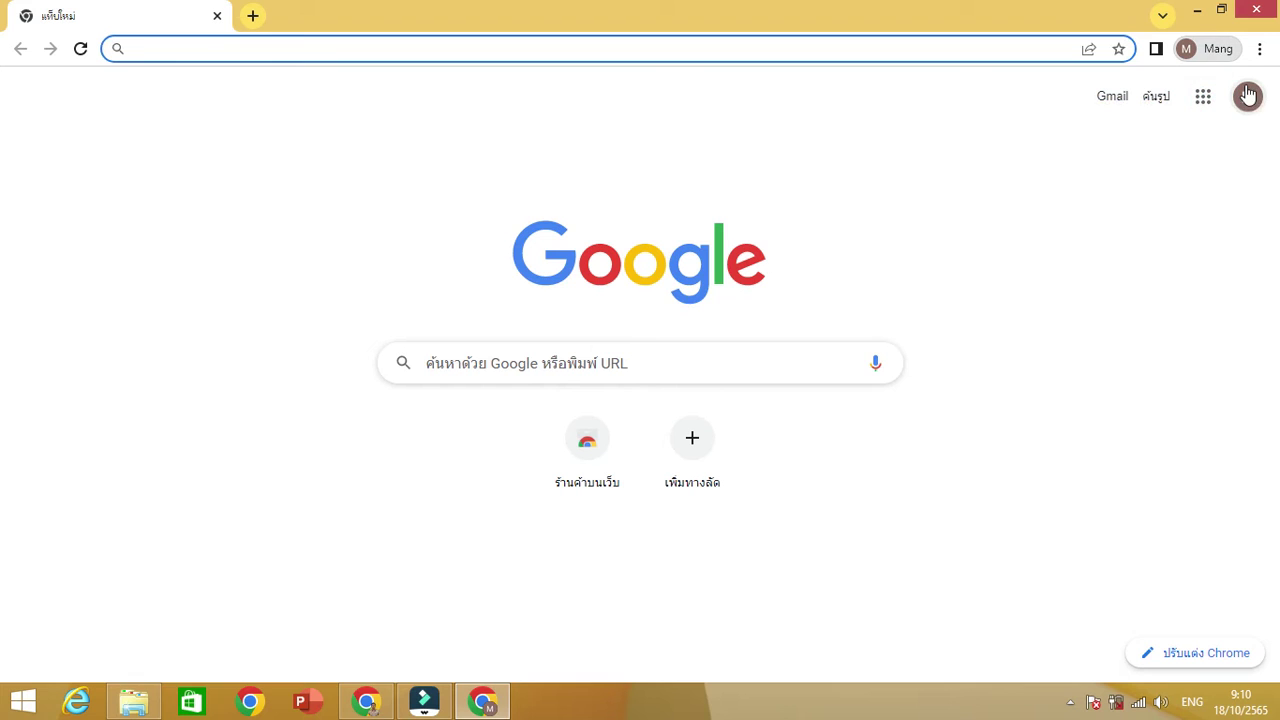
Try to open Gmail from the new tab page shortcuts and the Google apps list
left_click(1111, 100)
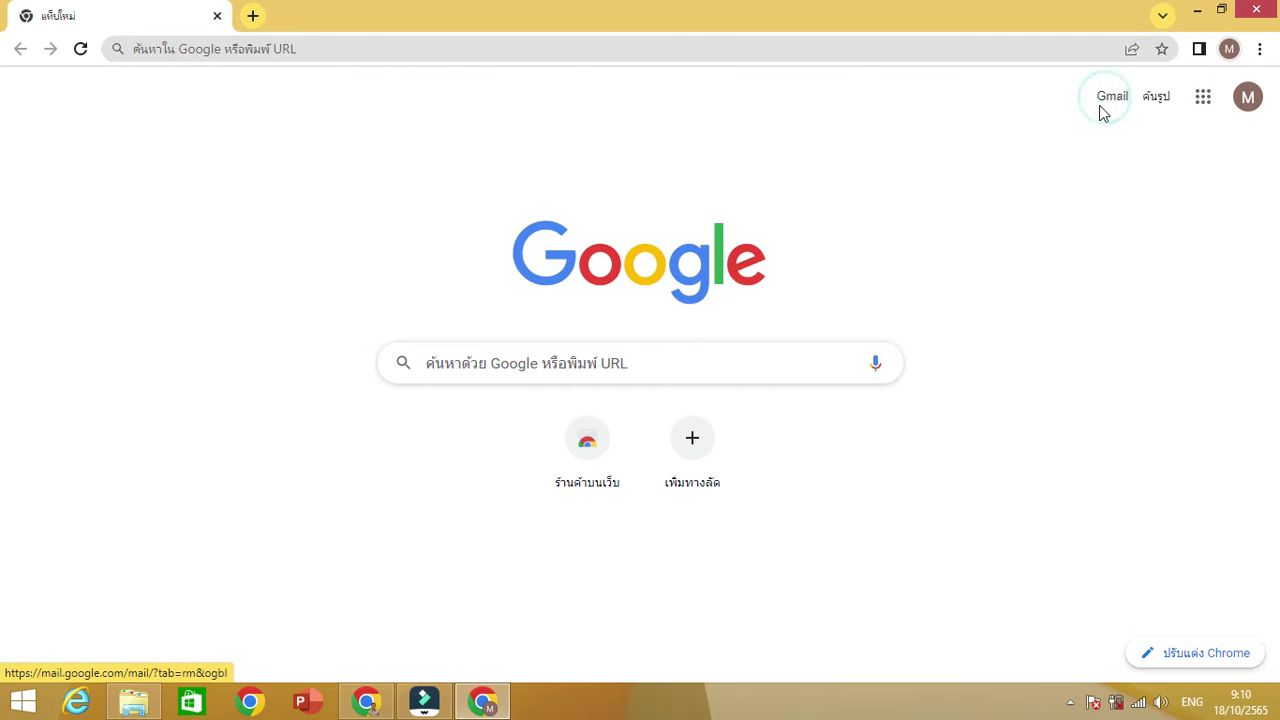
left_click(1113, 99)
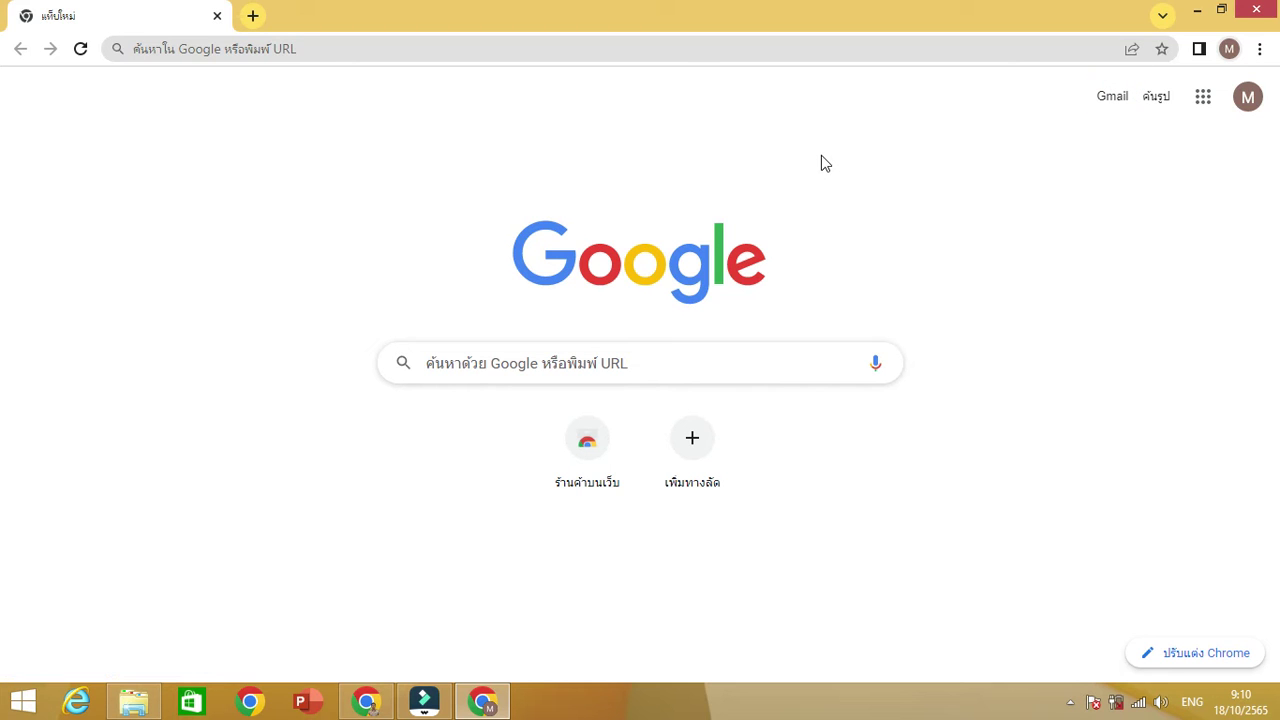
left_click(1203, 100)
left_click(881, 132)
left_click(1118, 96)
left_click(702, 153)
Search Google for 'gmail' using the address bar suggestion
left_click(363, 43)
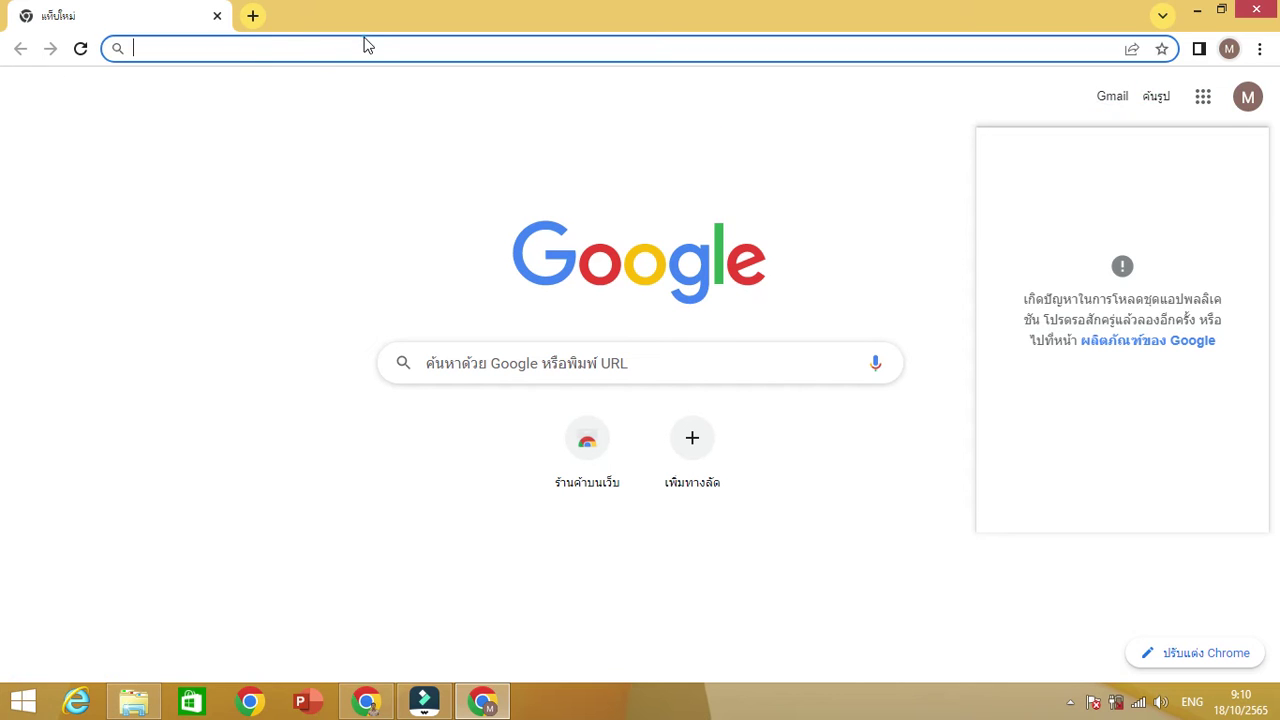
left_click(243, 46)
type("m")
key("BackSpace")
type("g")
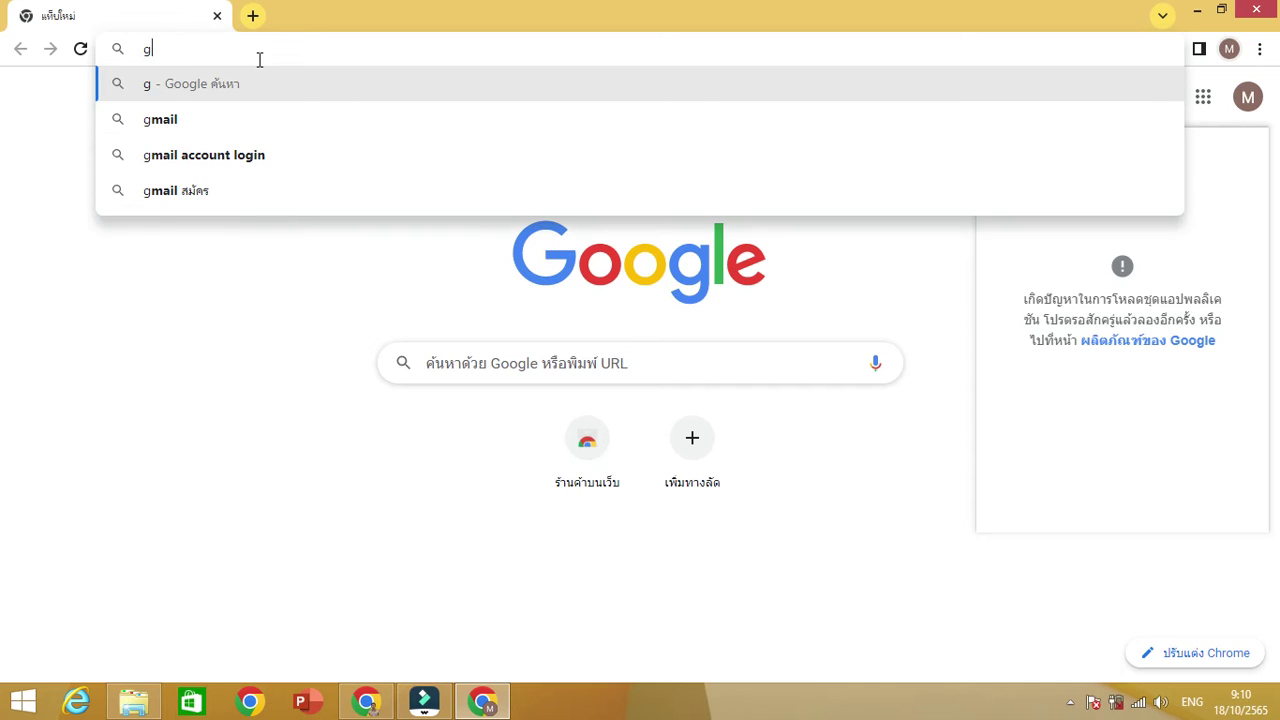
key("Down")
key("Return")
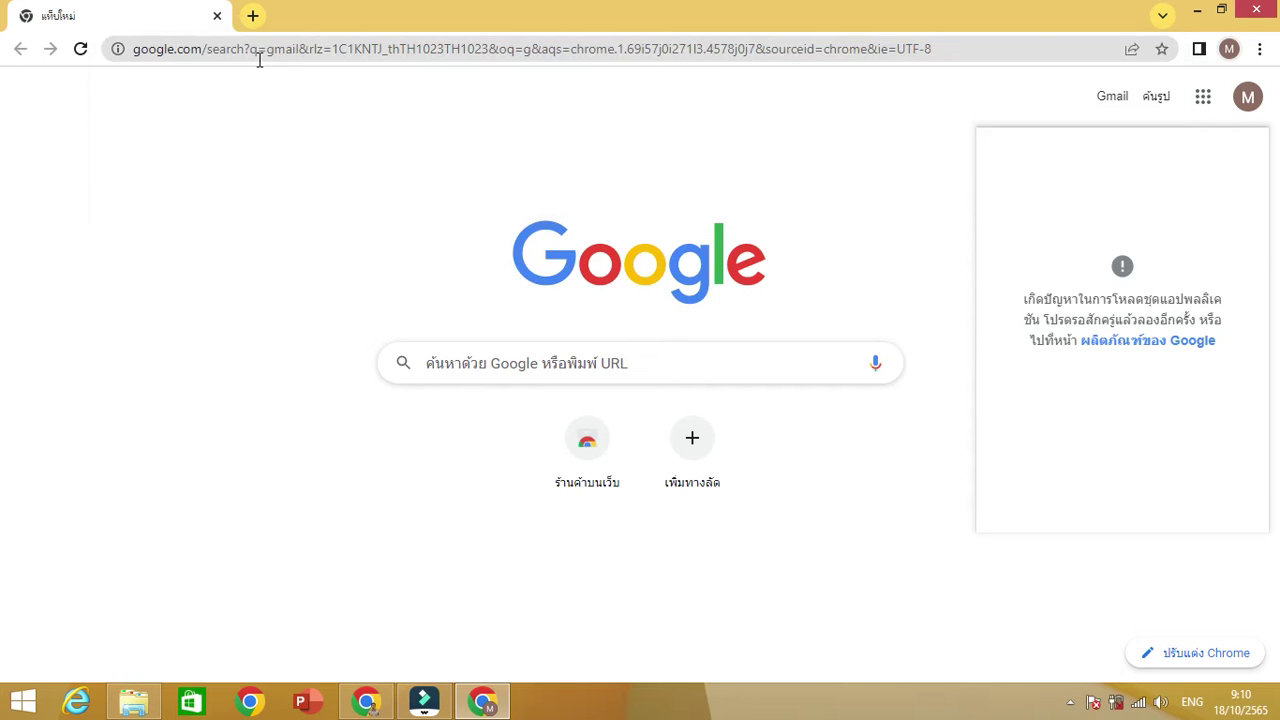
Turn Wi-Fi off and back on to restore the internet connection
left_click(1138, 702)
left_click(1182, 283)
left_click(1220, 284)
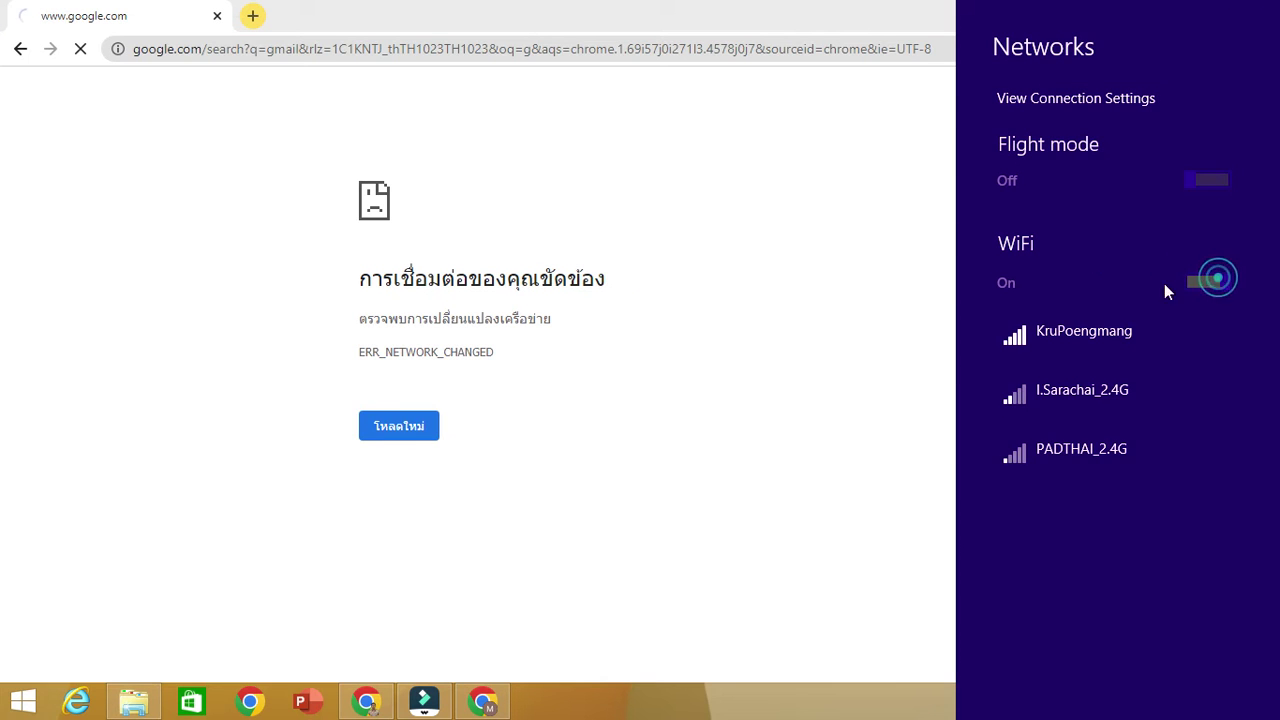
left_click(536, 134)
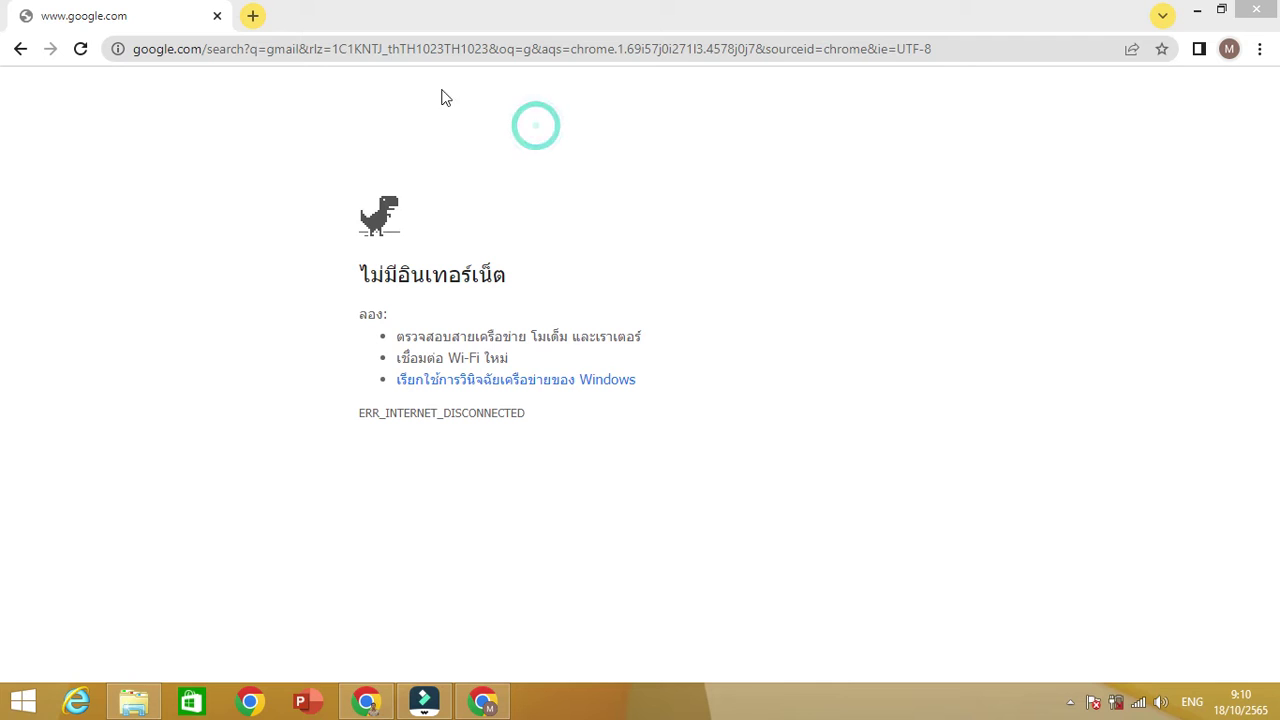
Search Google for 'google' and show the Google apps list
left_click(250, 50)
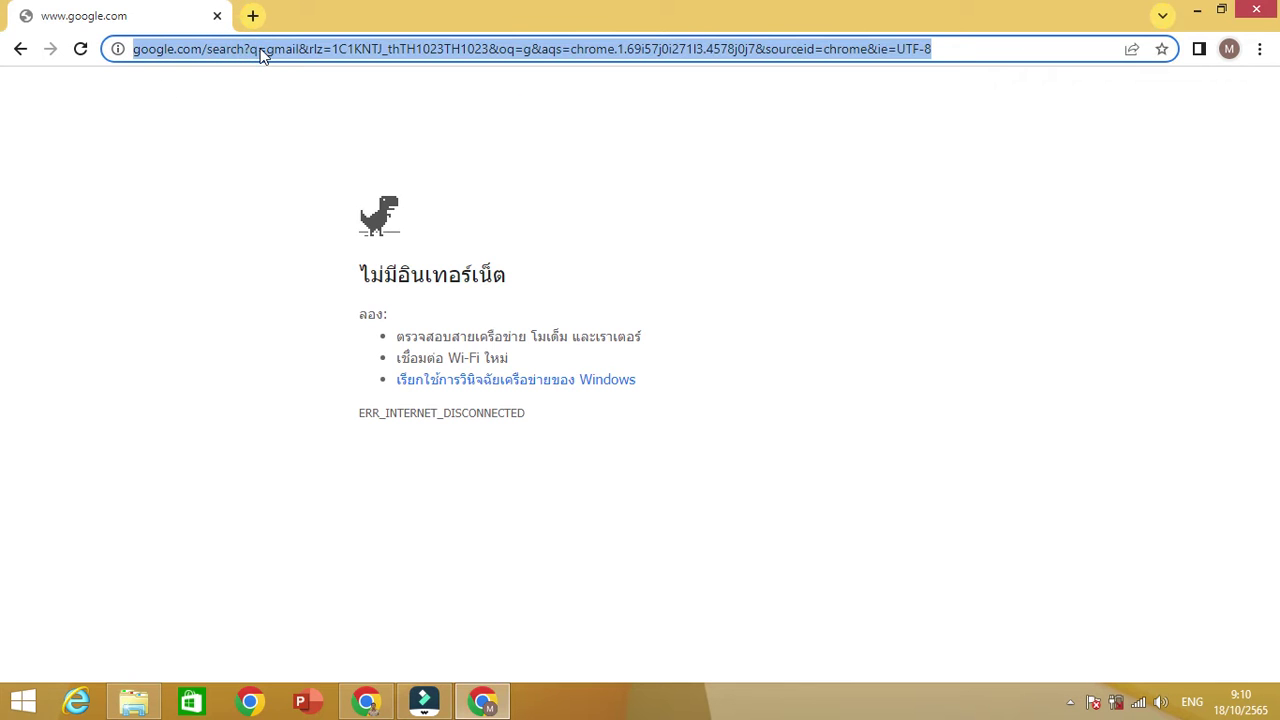
type("g")
key("Down")
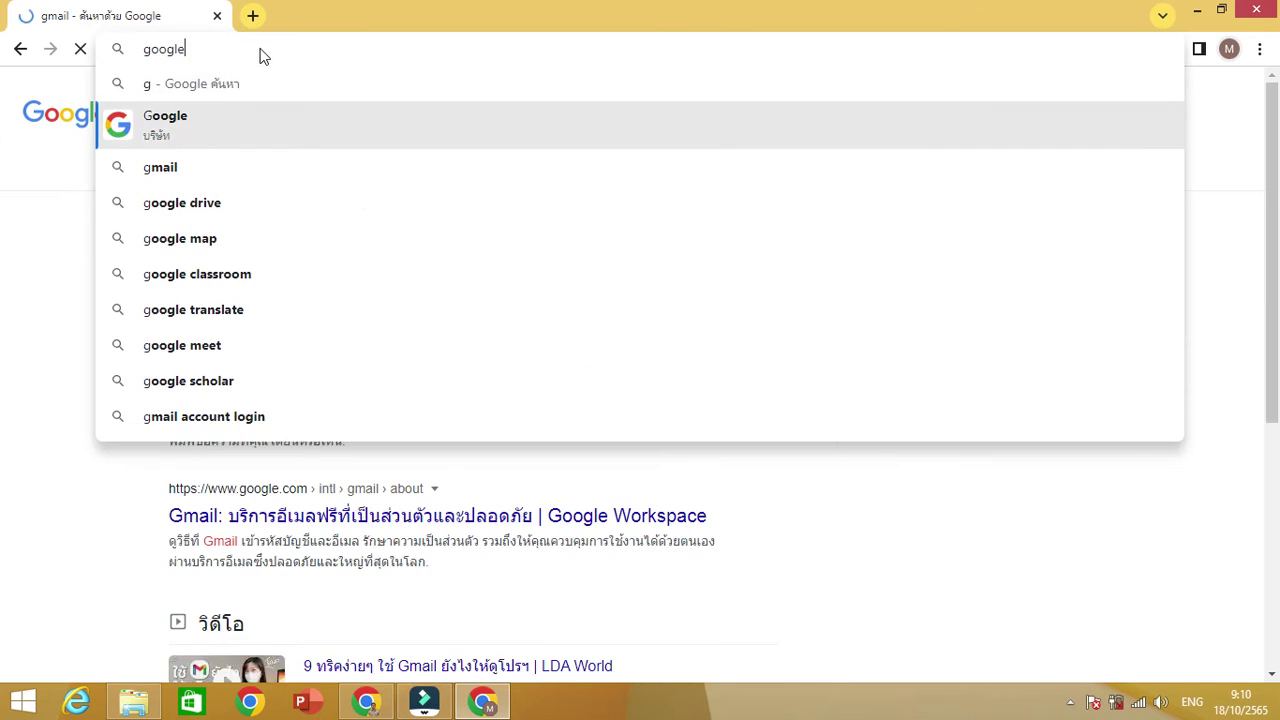
key("Return")
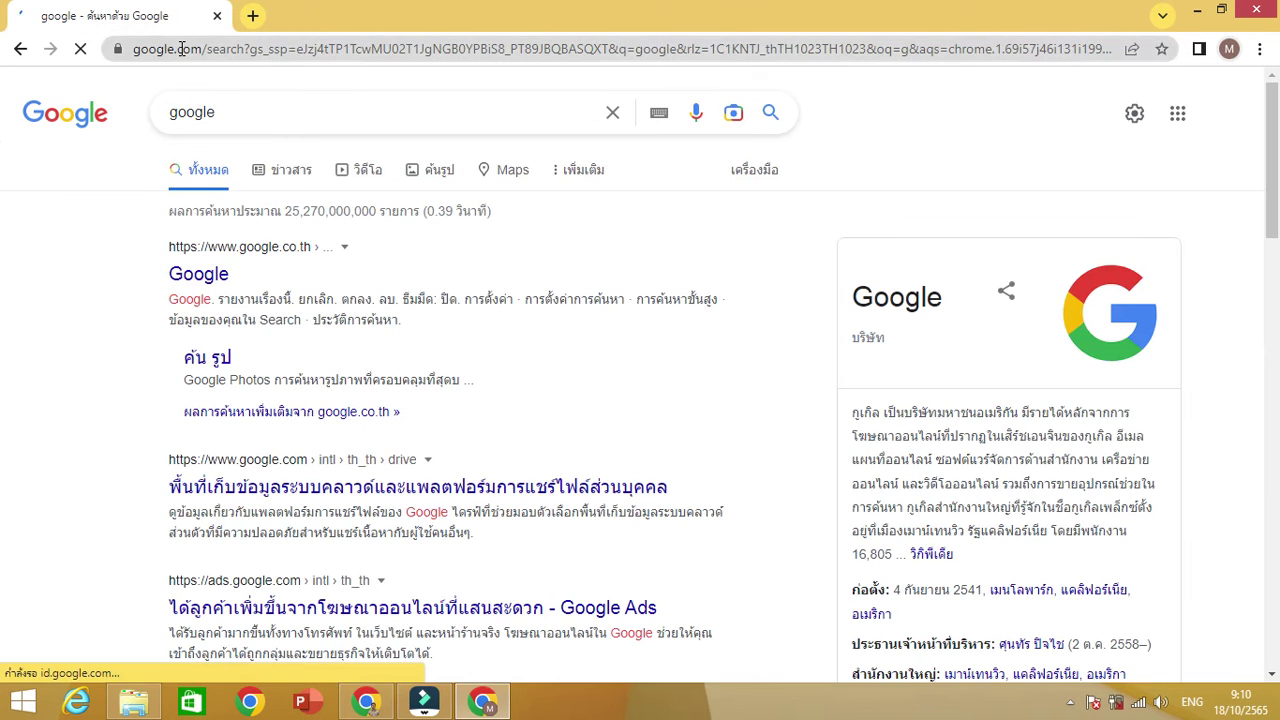
left_click(1178, 113)
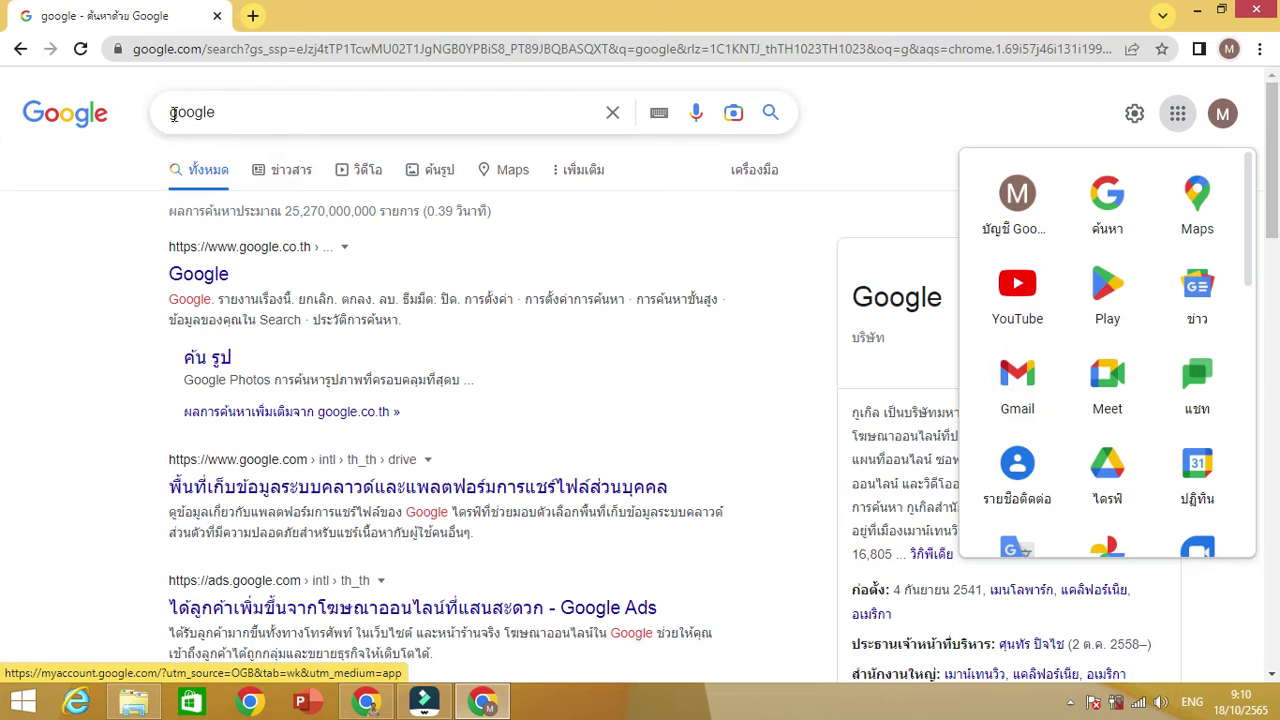
Open Gmail, then Facebook's recovery email, and select its six-digit reset code for copying
left_click(1030, 392)
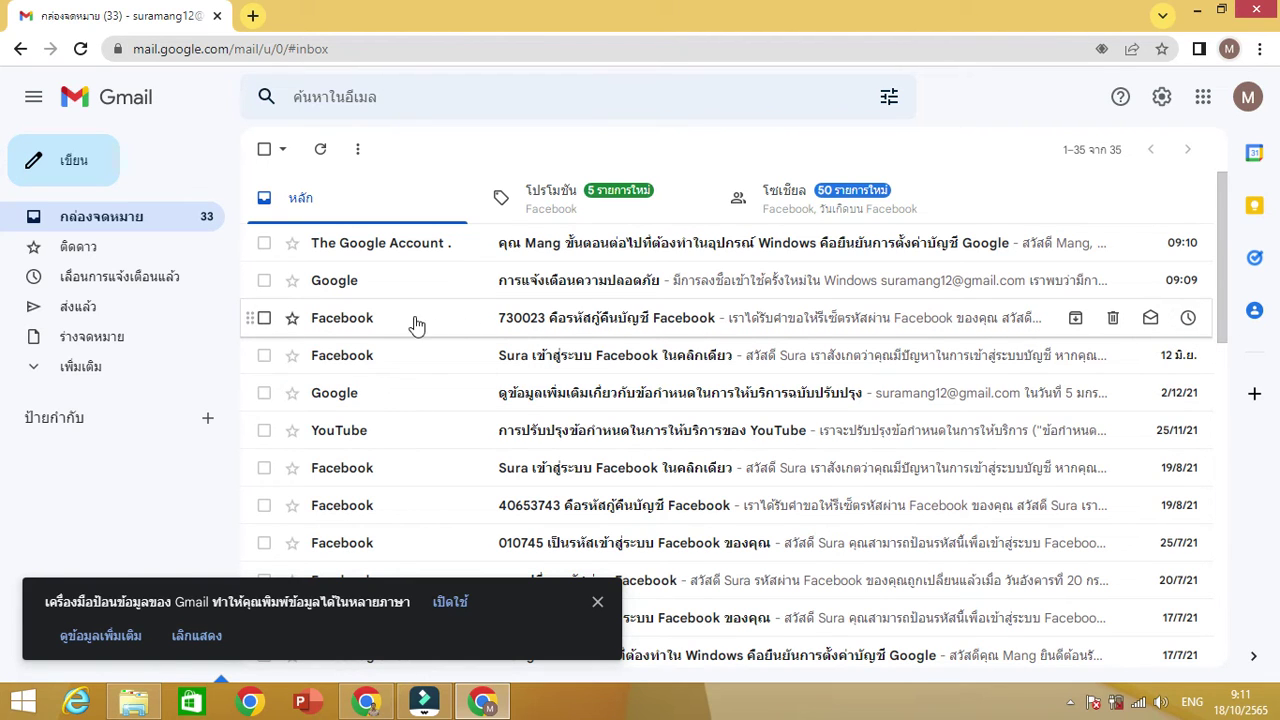
left_click(617, 320)
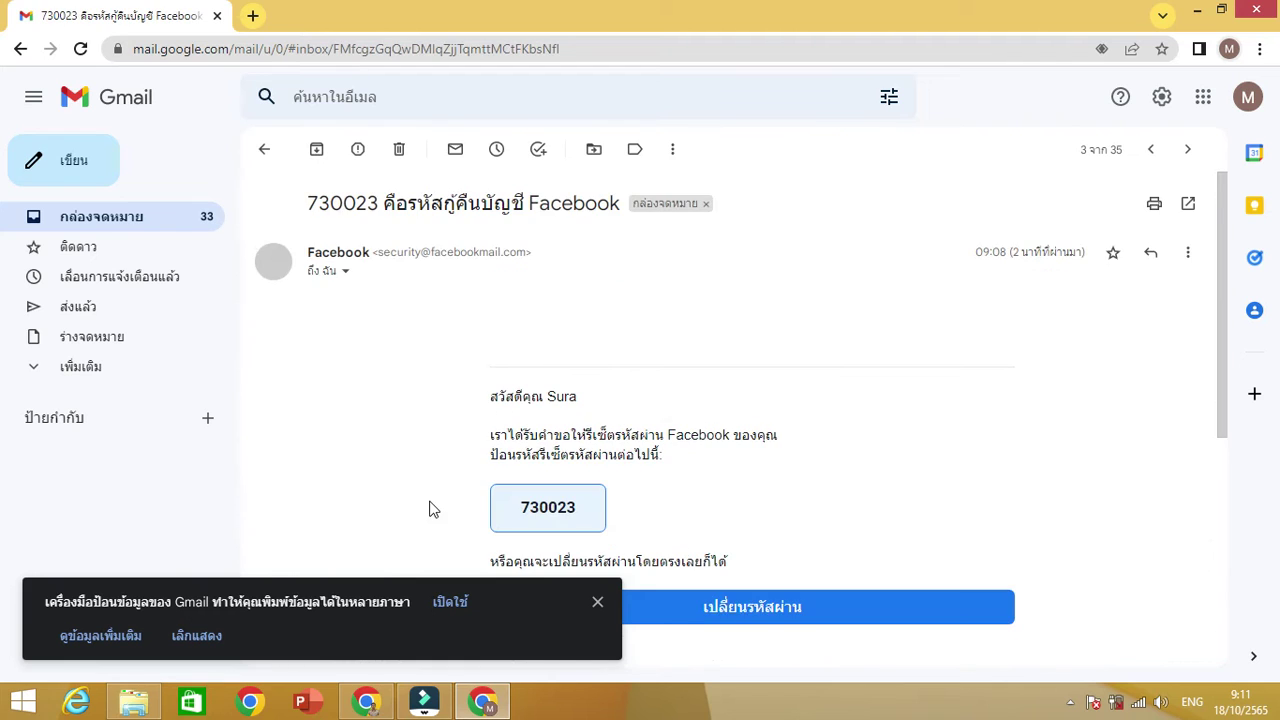
scroll(433, 510, "down", 2)
left_click_drag(517, 330, 578, 322)
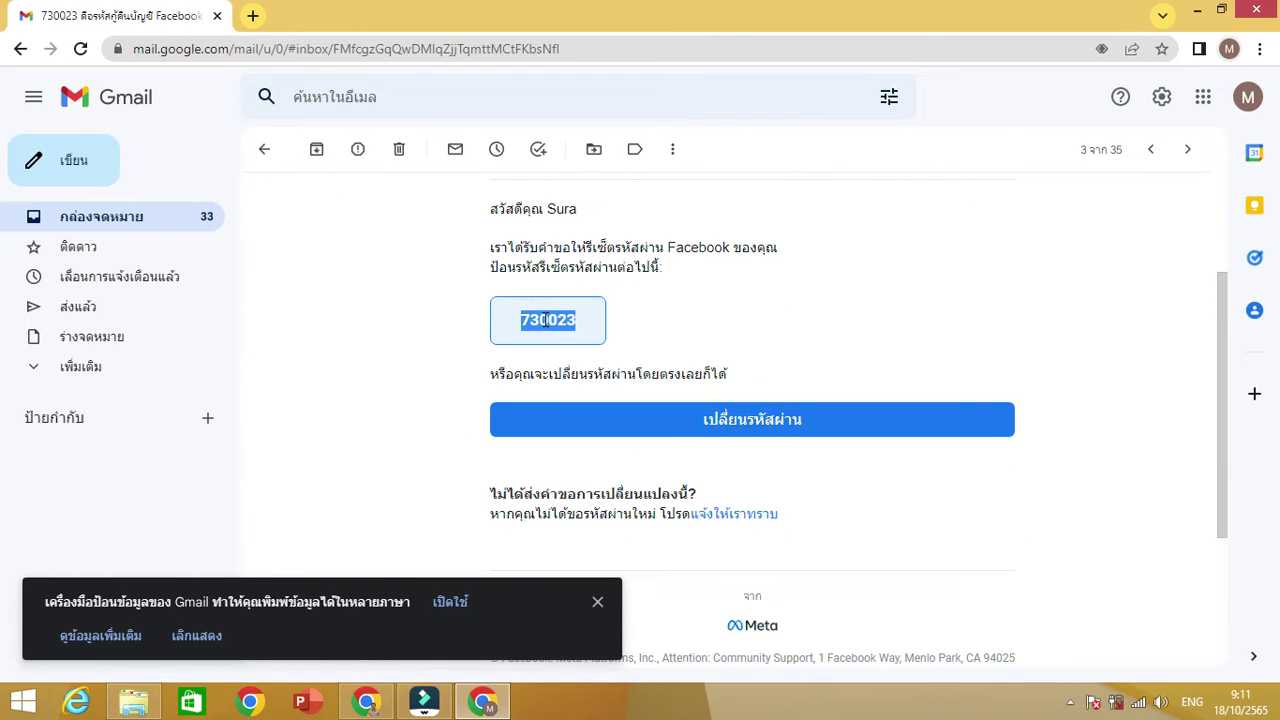
right_click(547, 322)
left_click(528, 318)
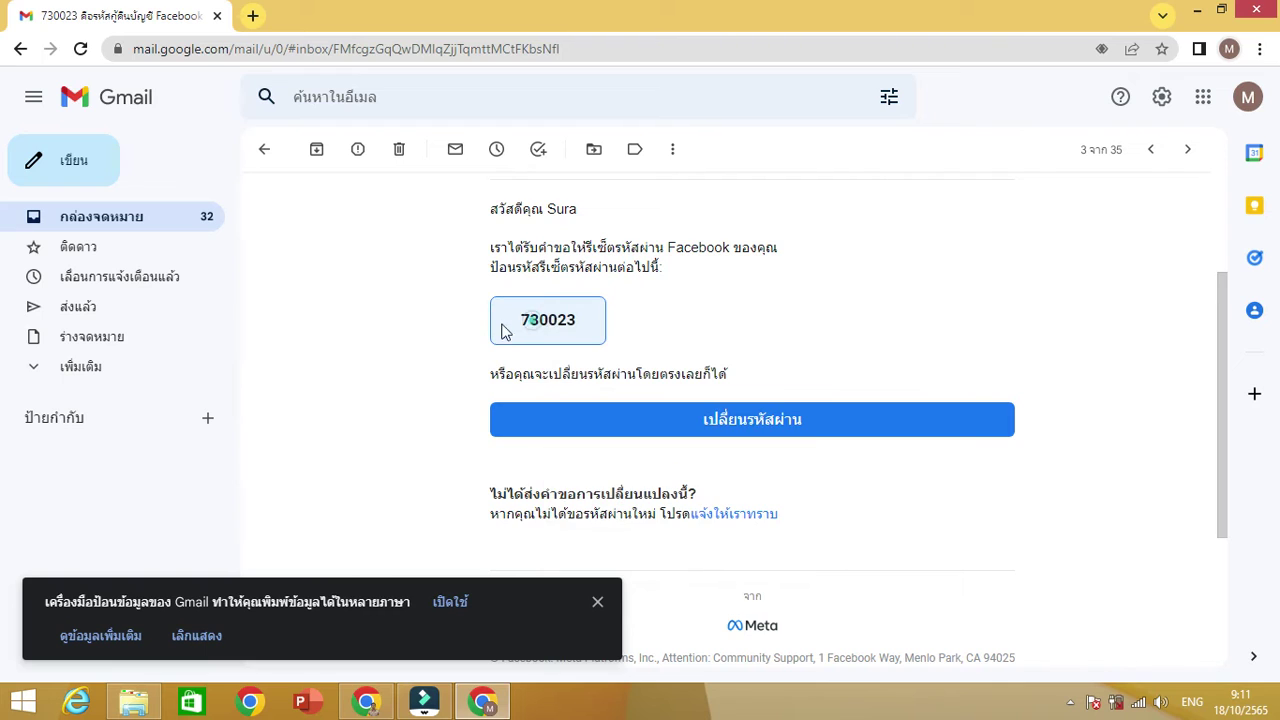
left_click_drag(513, 318, 603, 322)
key("ctrl+c")
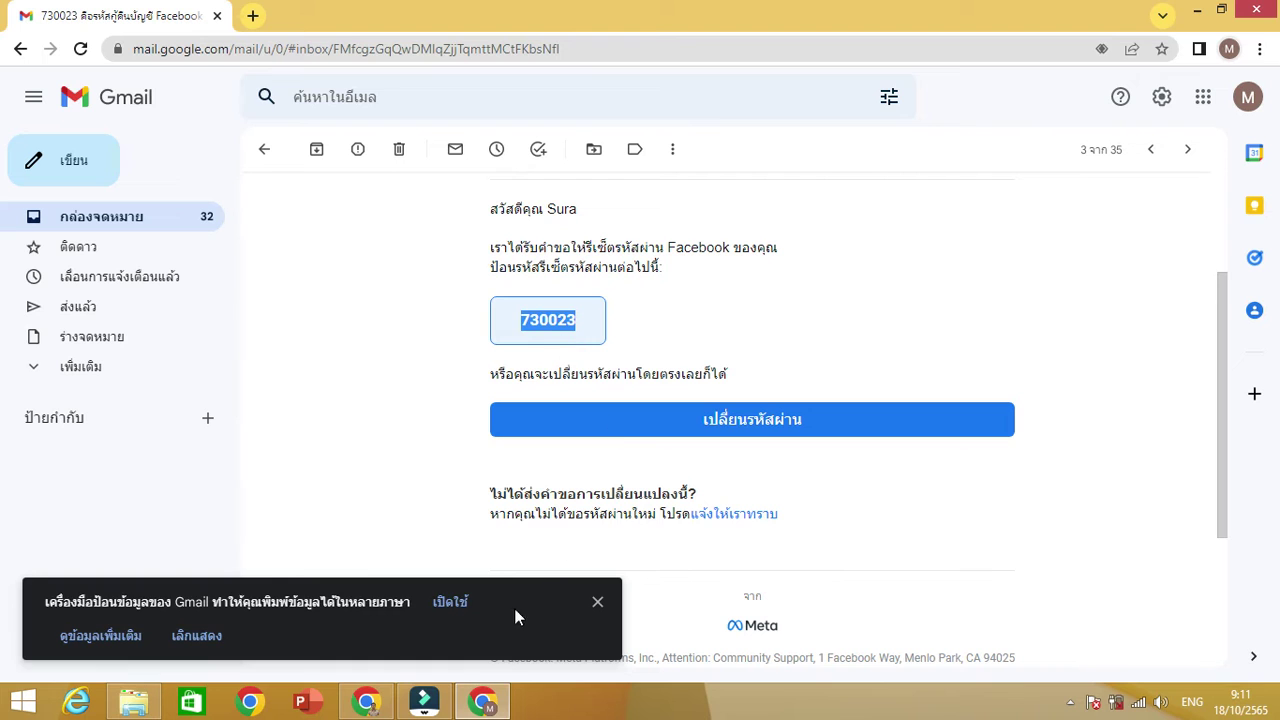
Back on the Facebook recovery page, paste the reset code and submit it
left_click(383, 710)
left_click(400, 600)
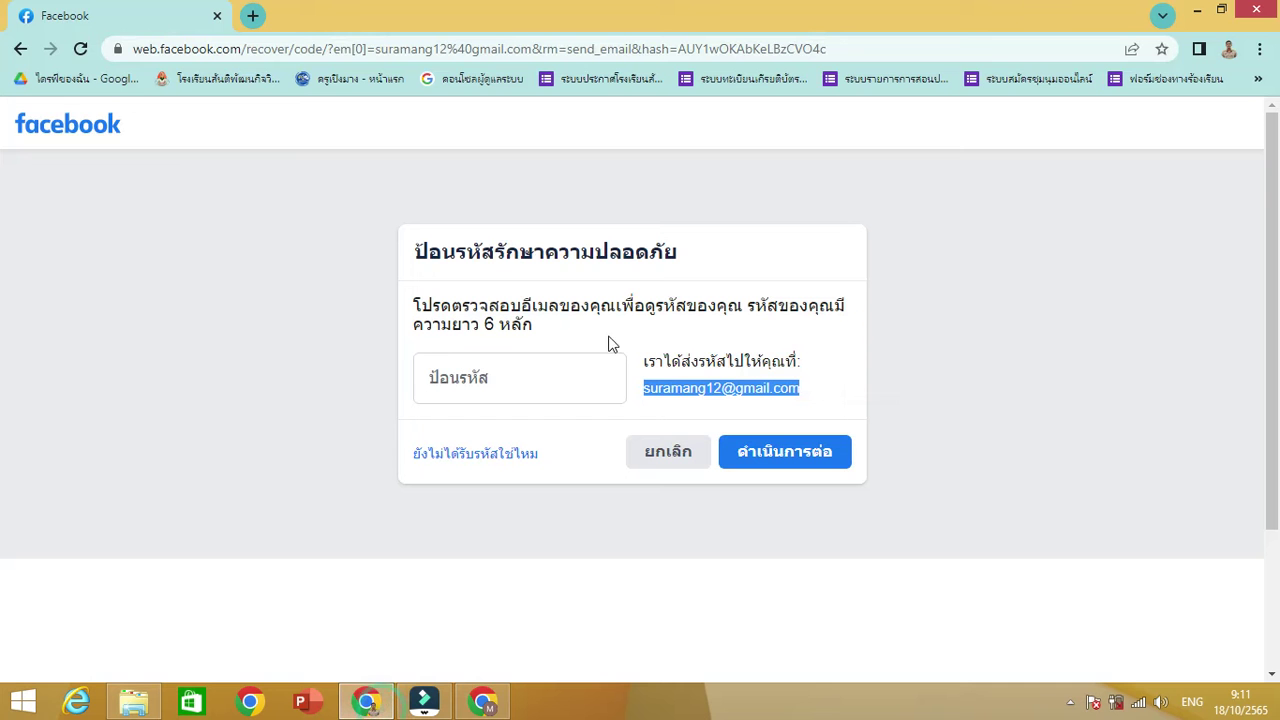
right_click(484, 379)
left_click(524, 493)
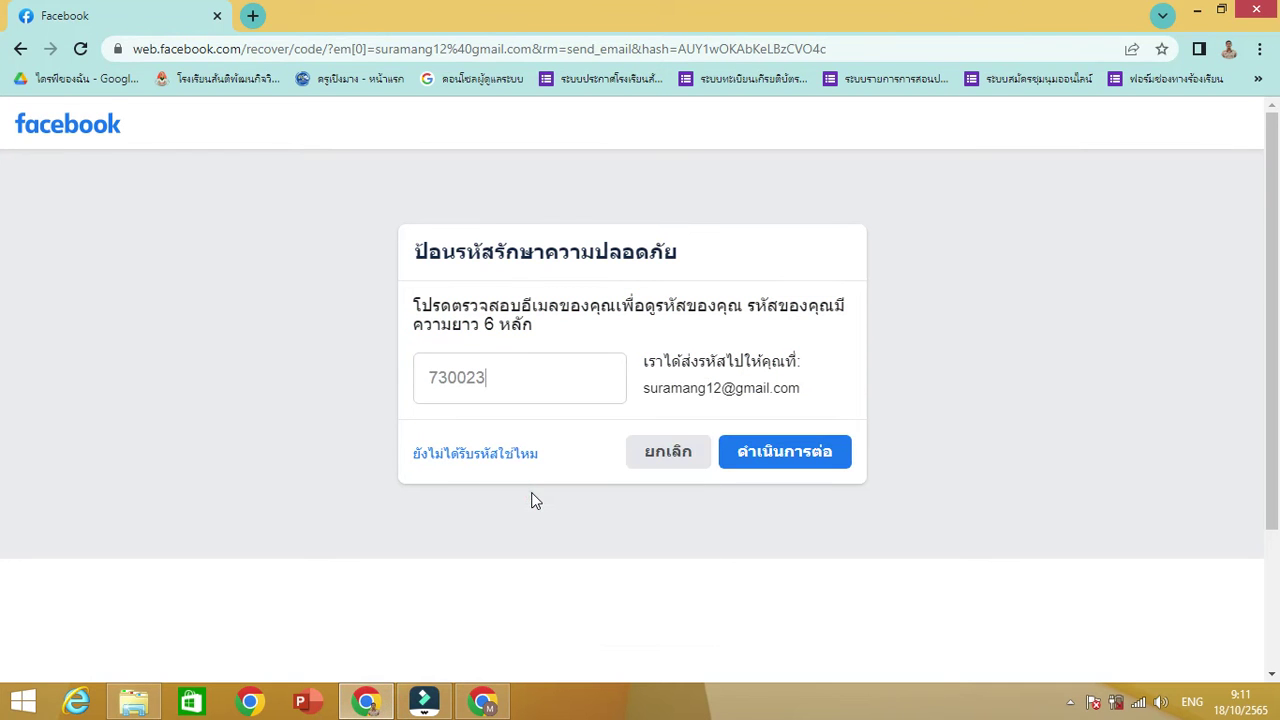
left_click(789, 462)
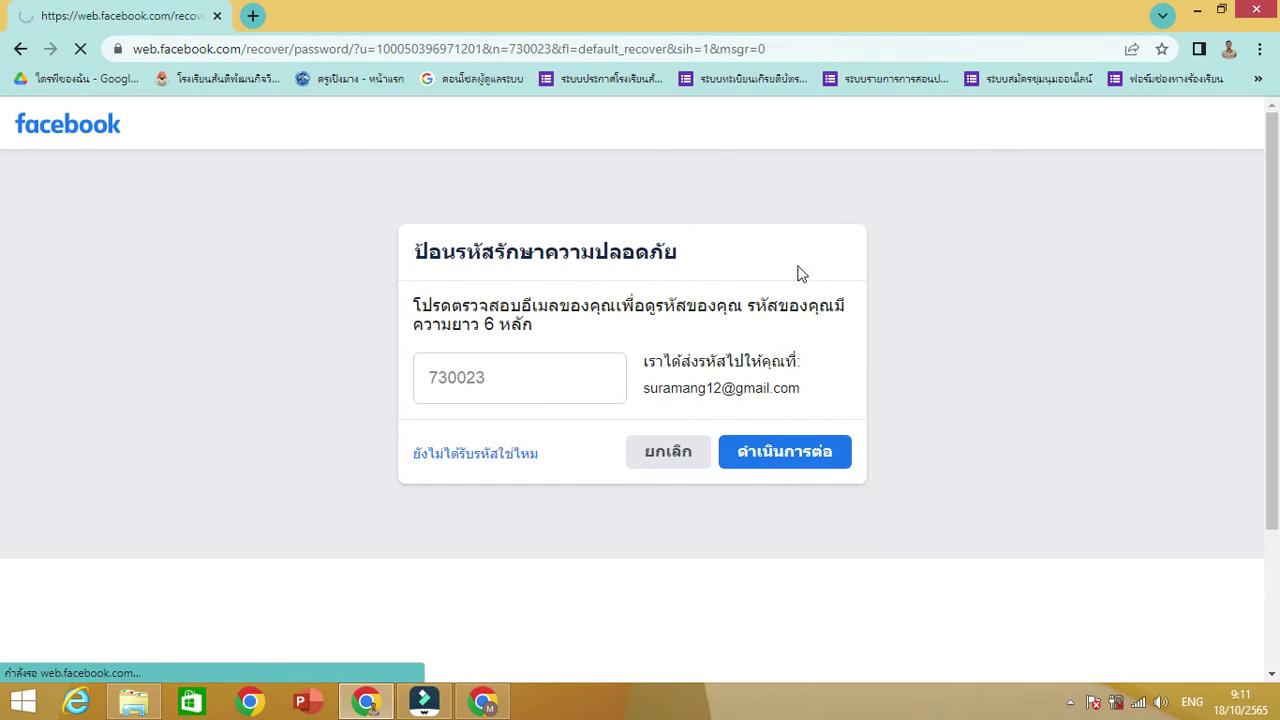
left_click(512, 395)
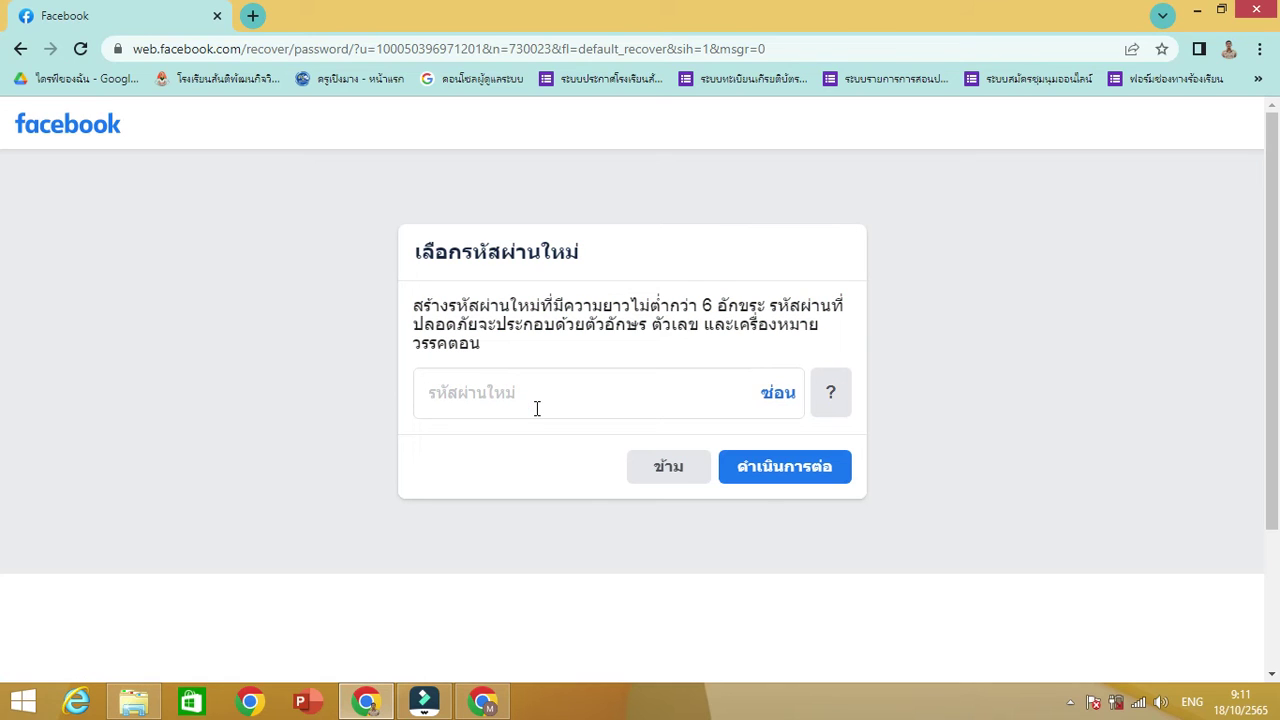
Enter a new numeric password in the hidden password field and submit it
type("p")
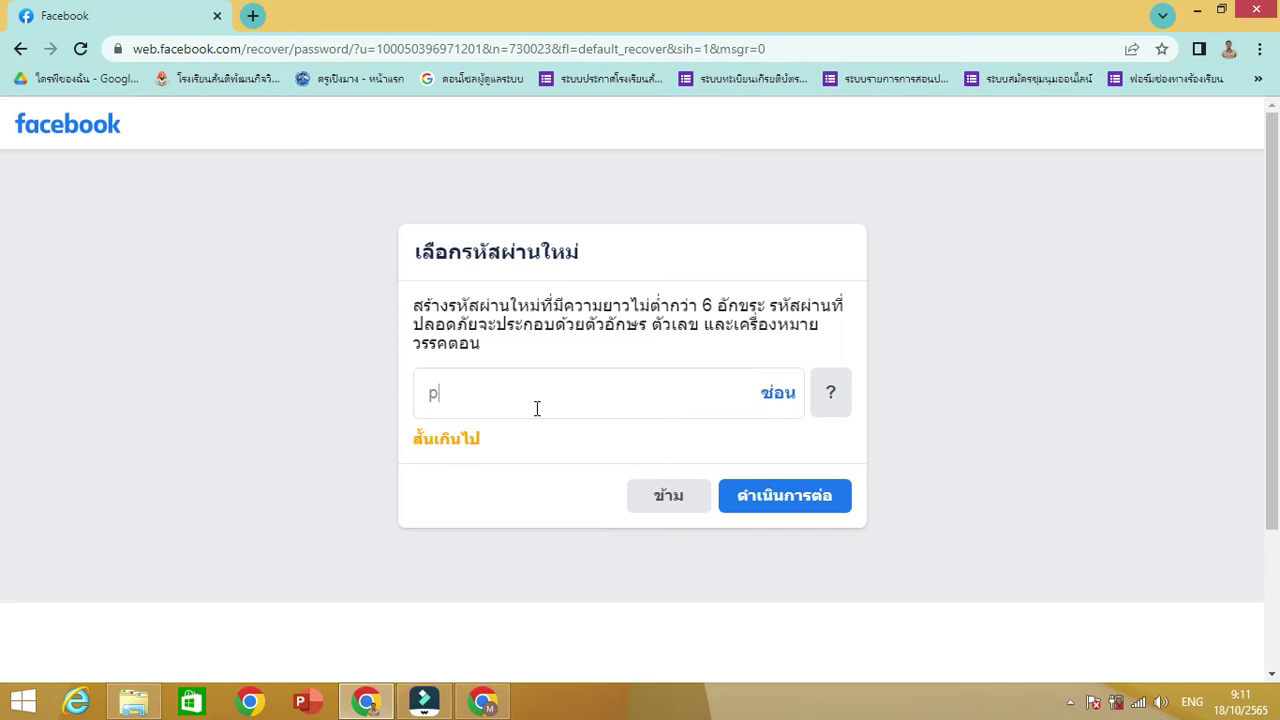
key("BackSpace")
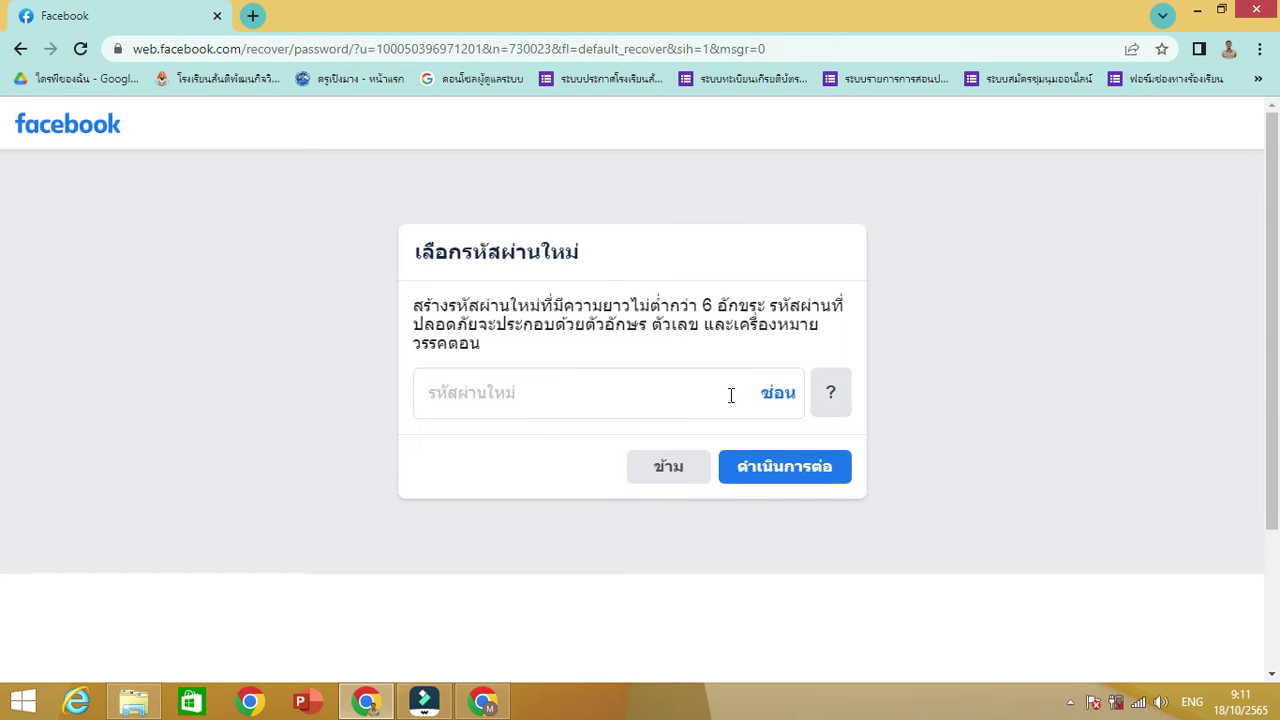
left_click(773, 393)
left_click(520, 397)
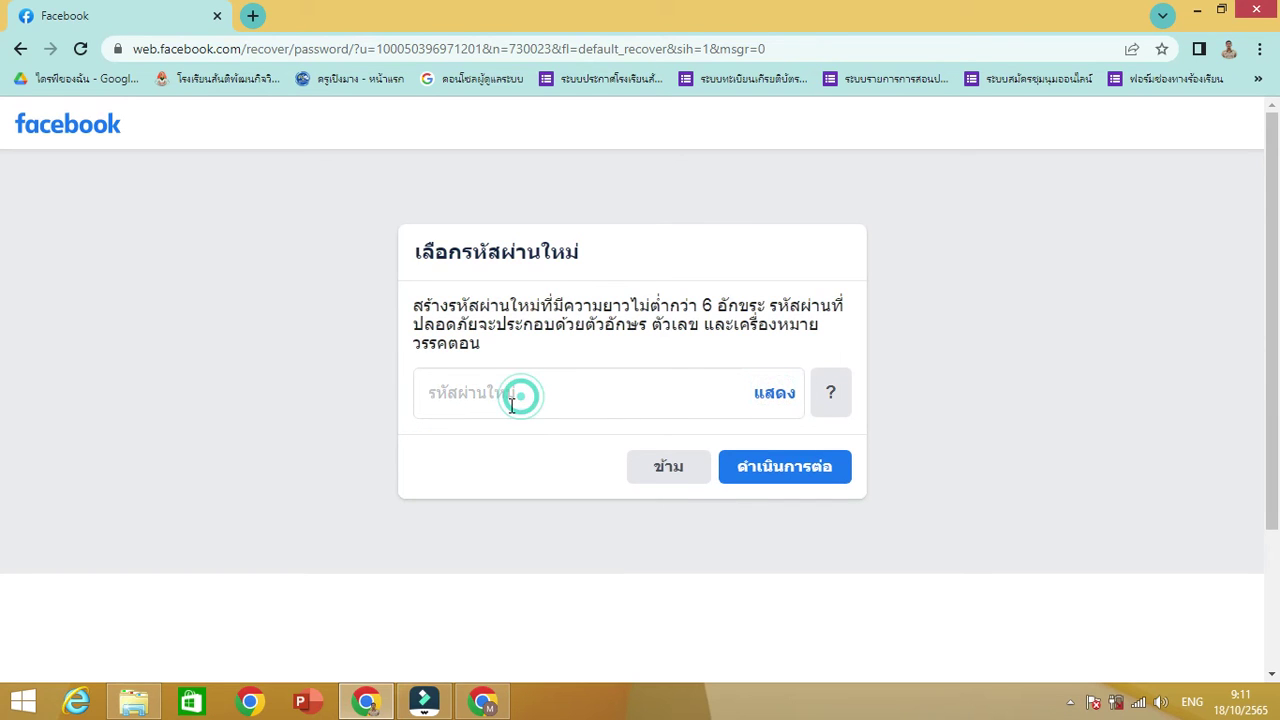
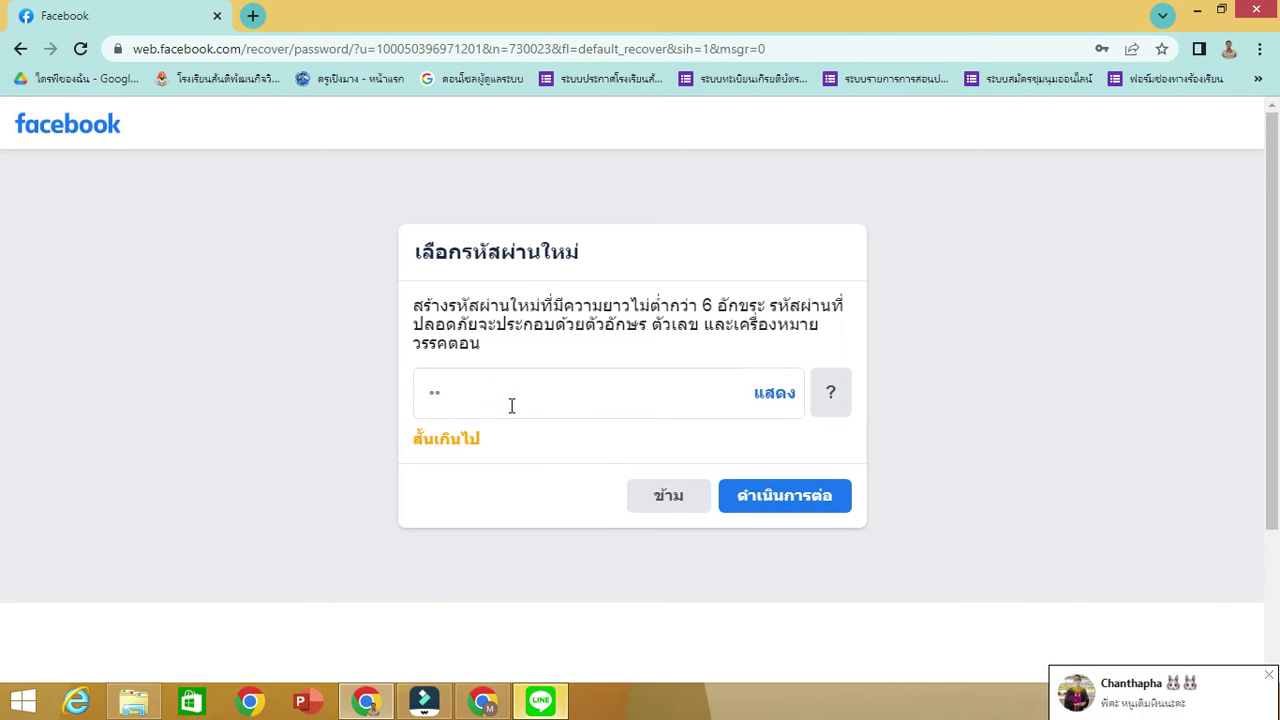
key("BackSpace")
key("BackSpace")
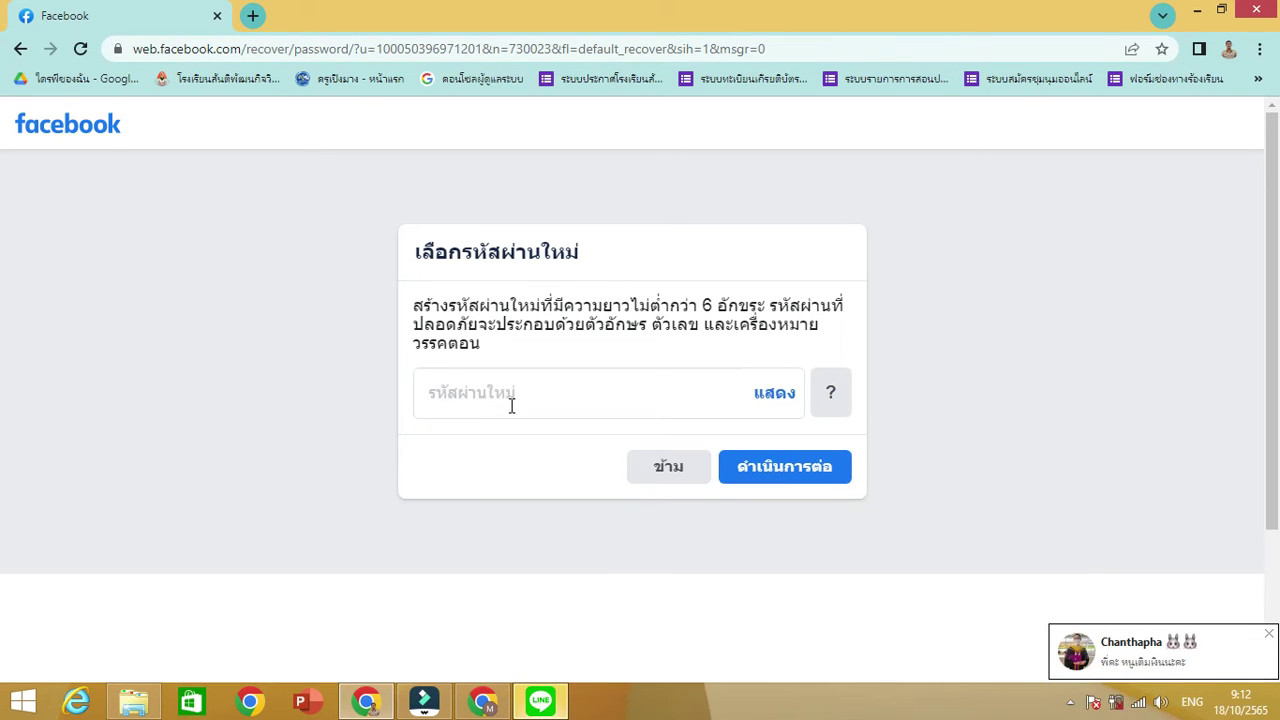
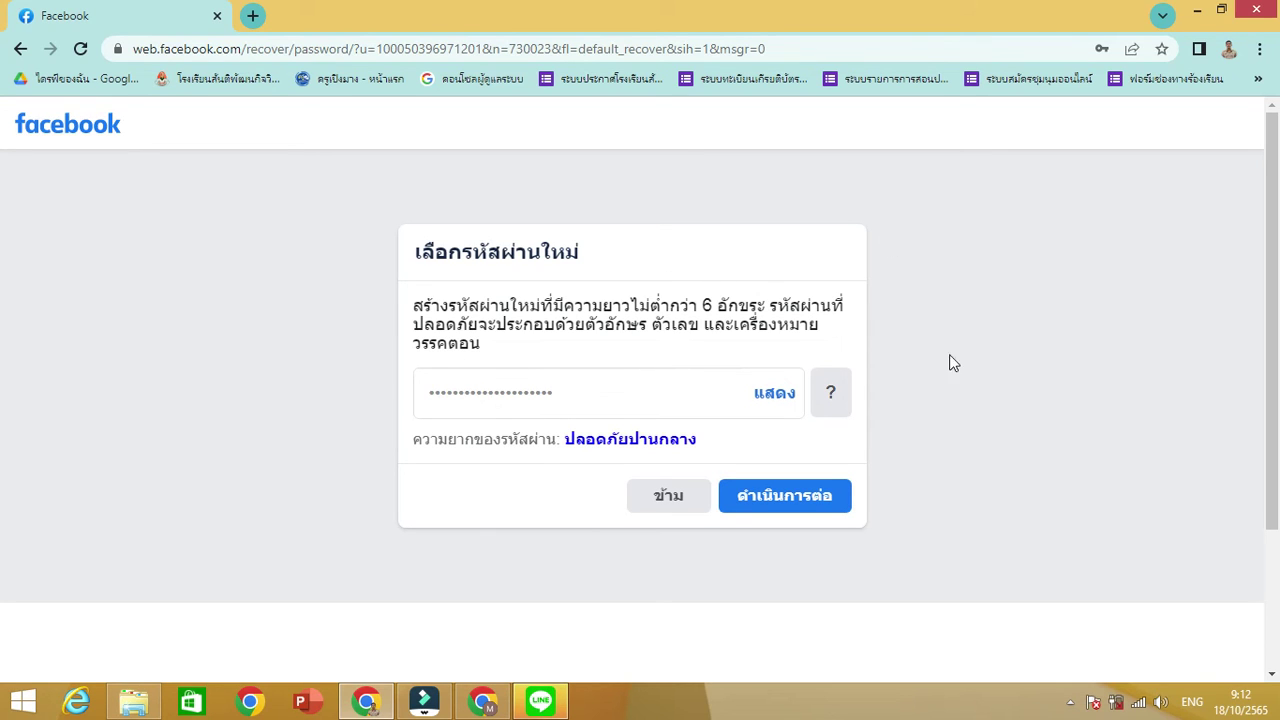
left_click(800, 510)
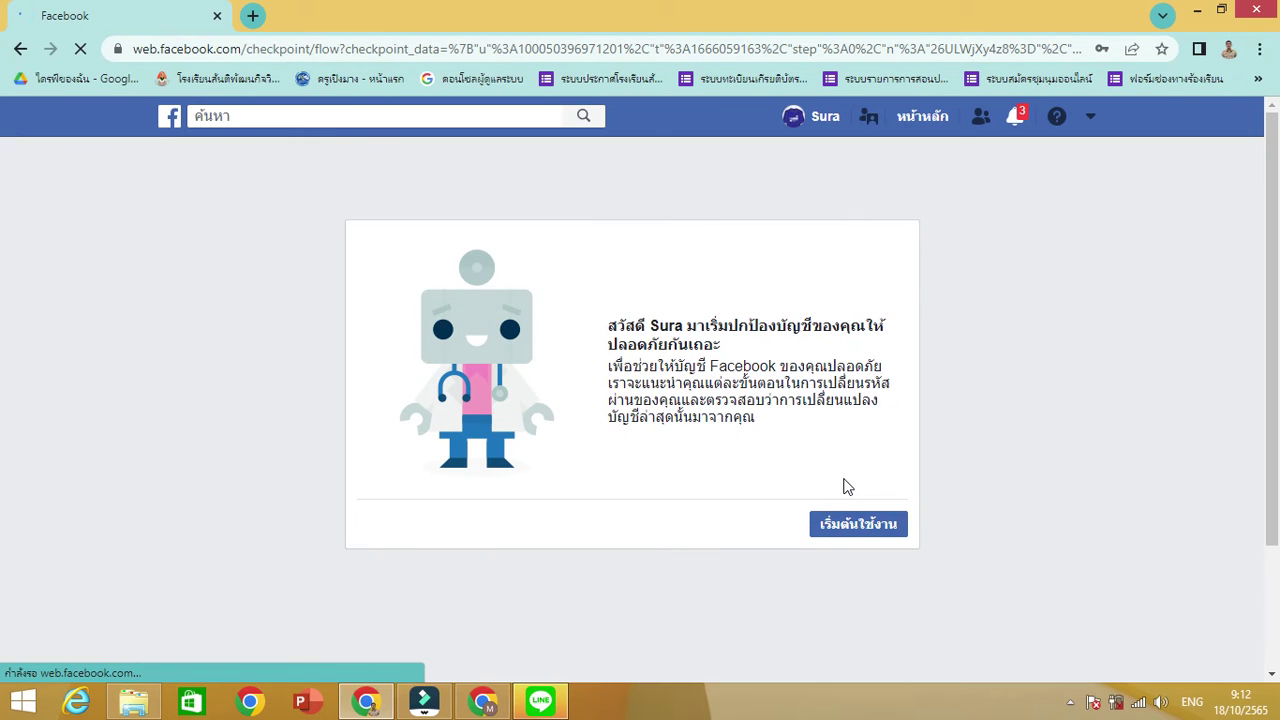
Start the account security checkup and continue to the change-password step
left_click(866, 526)
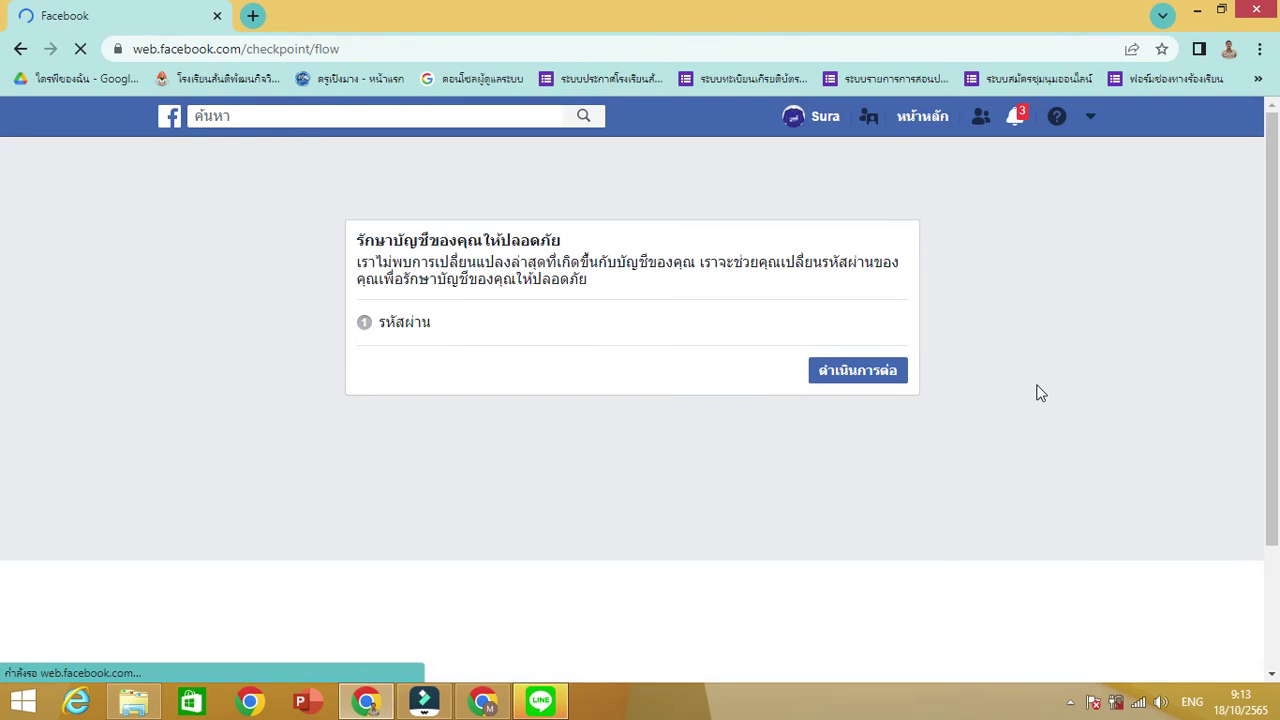
left_click(848, 373)
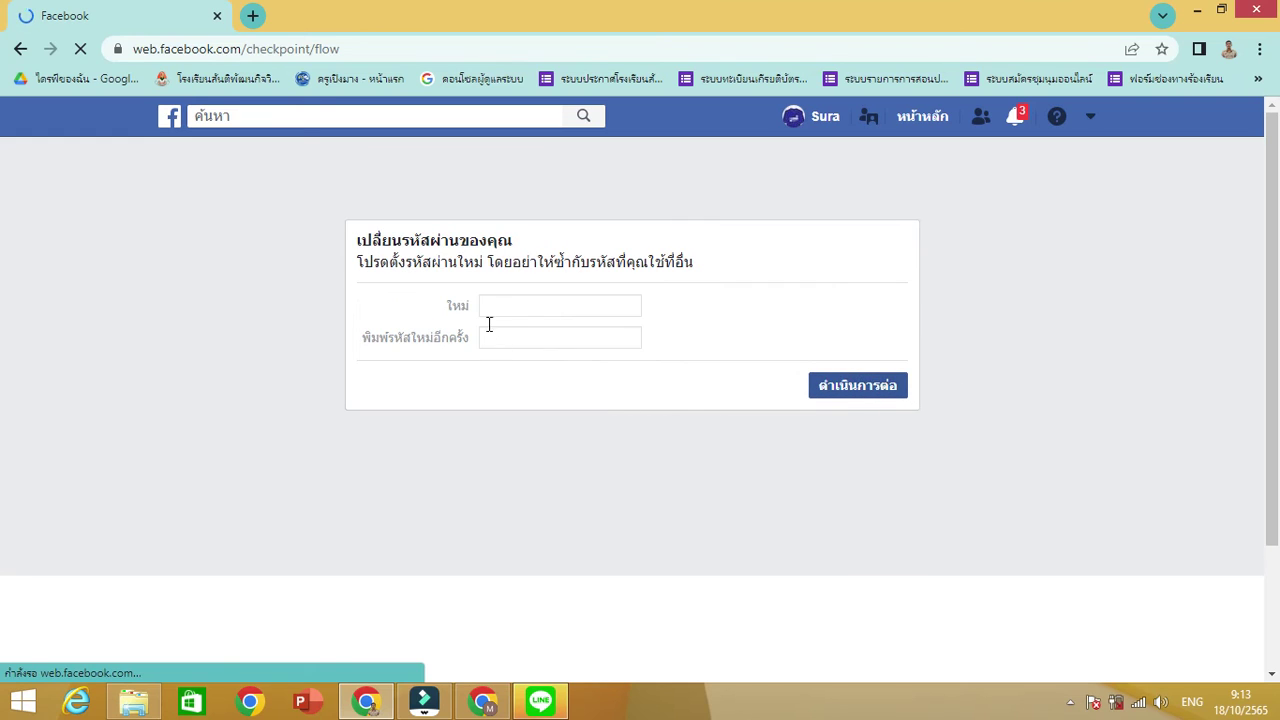
Fill in the new password and its confirmation, then submit the change-password form
left_click(519, 307)
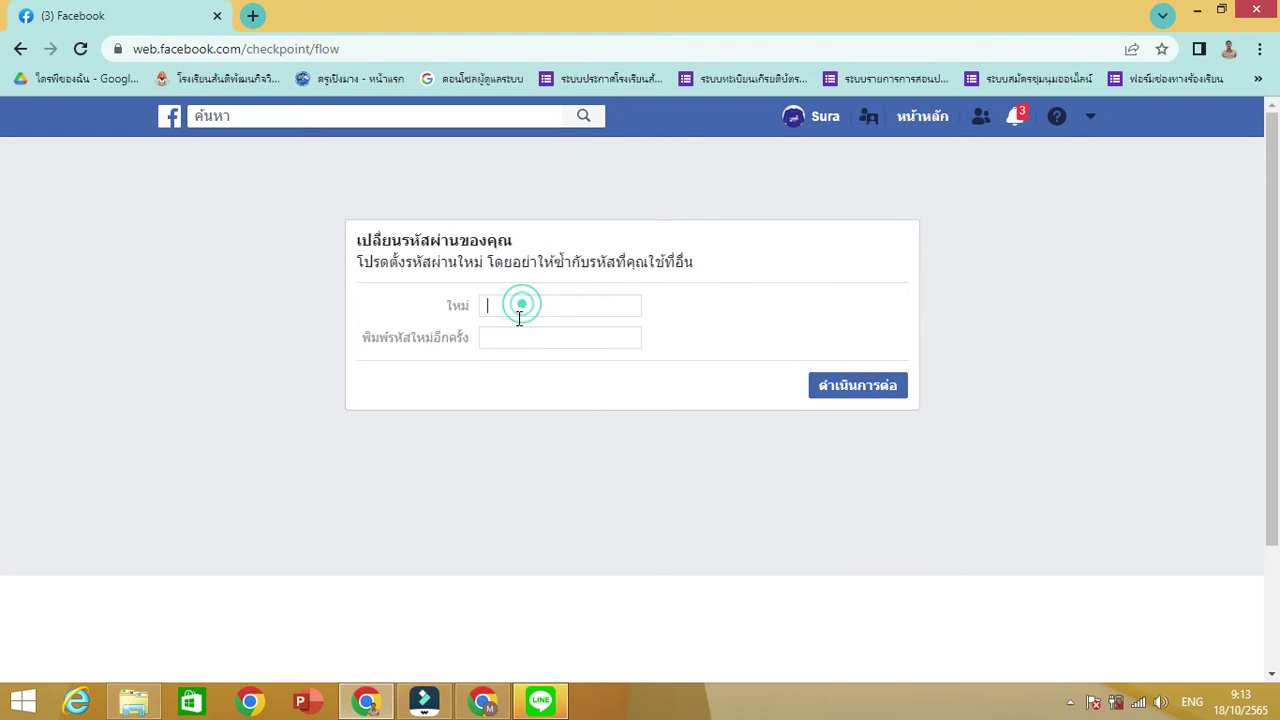
left_click(504, 337)
left_click(507, 300)
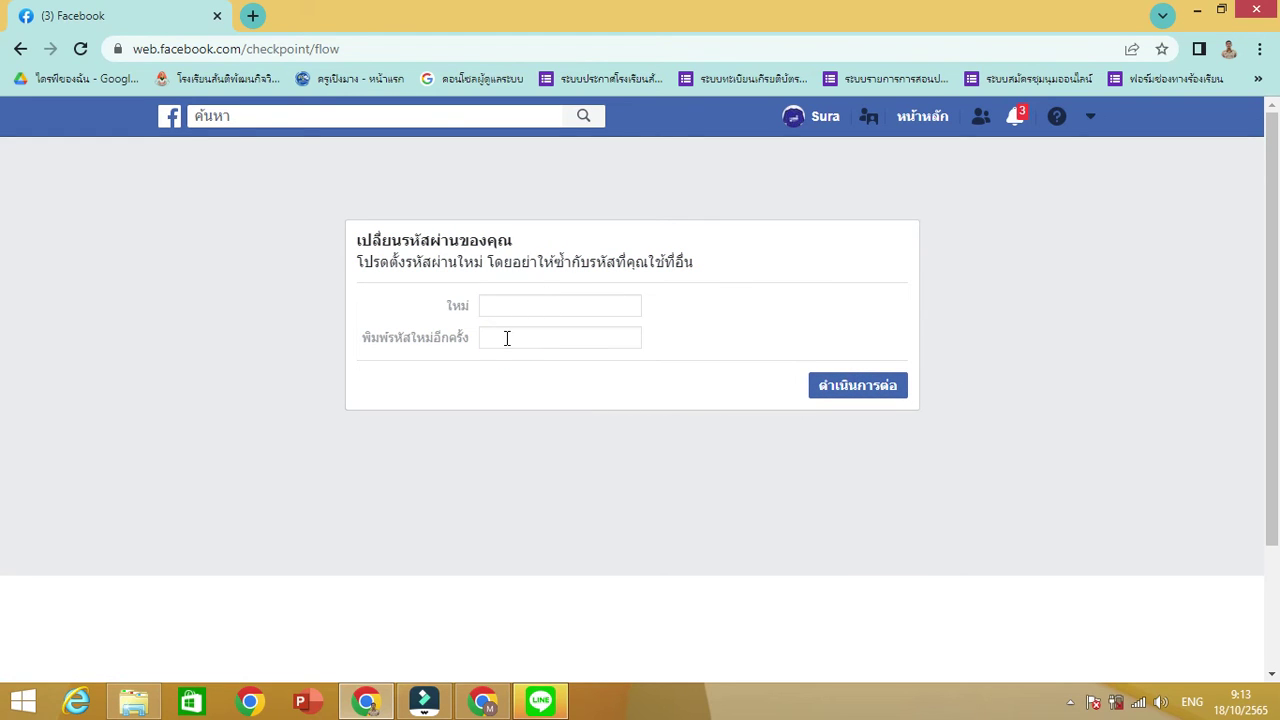
left_click(503, 302)
type("*****")
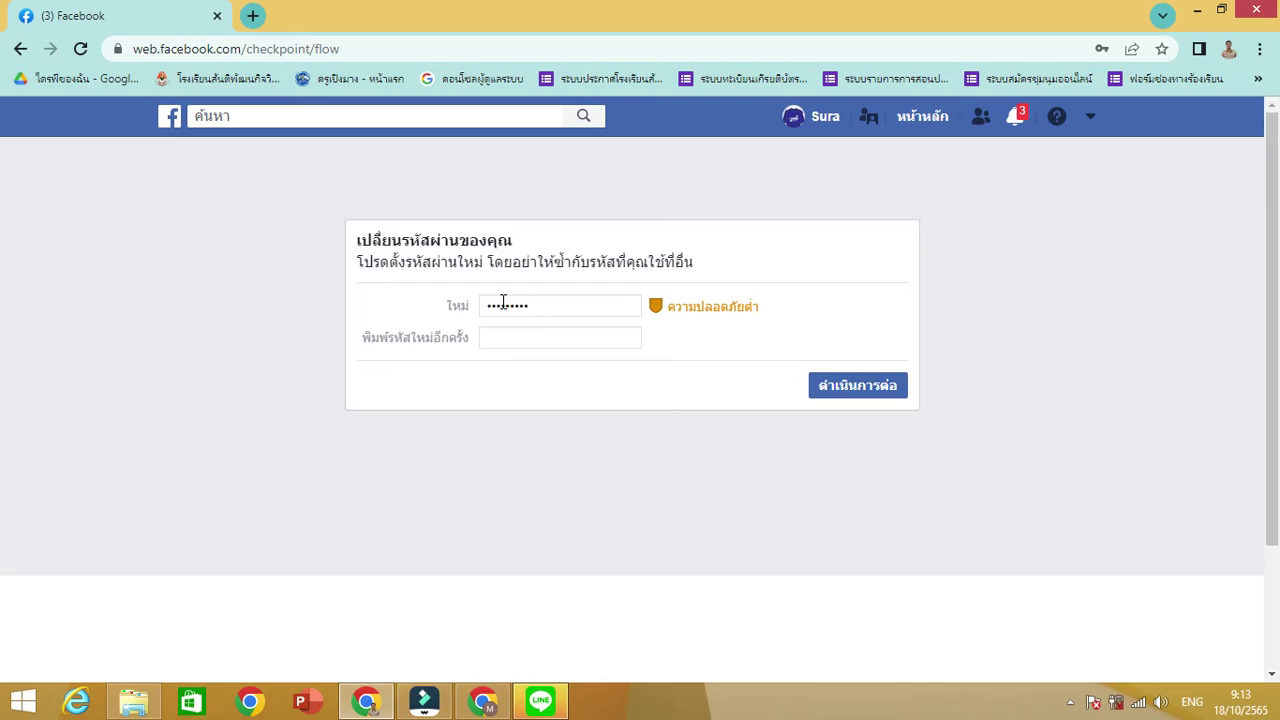
type("*")
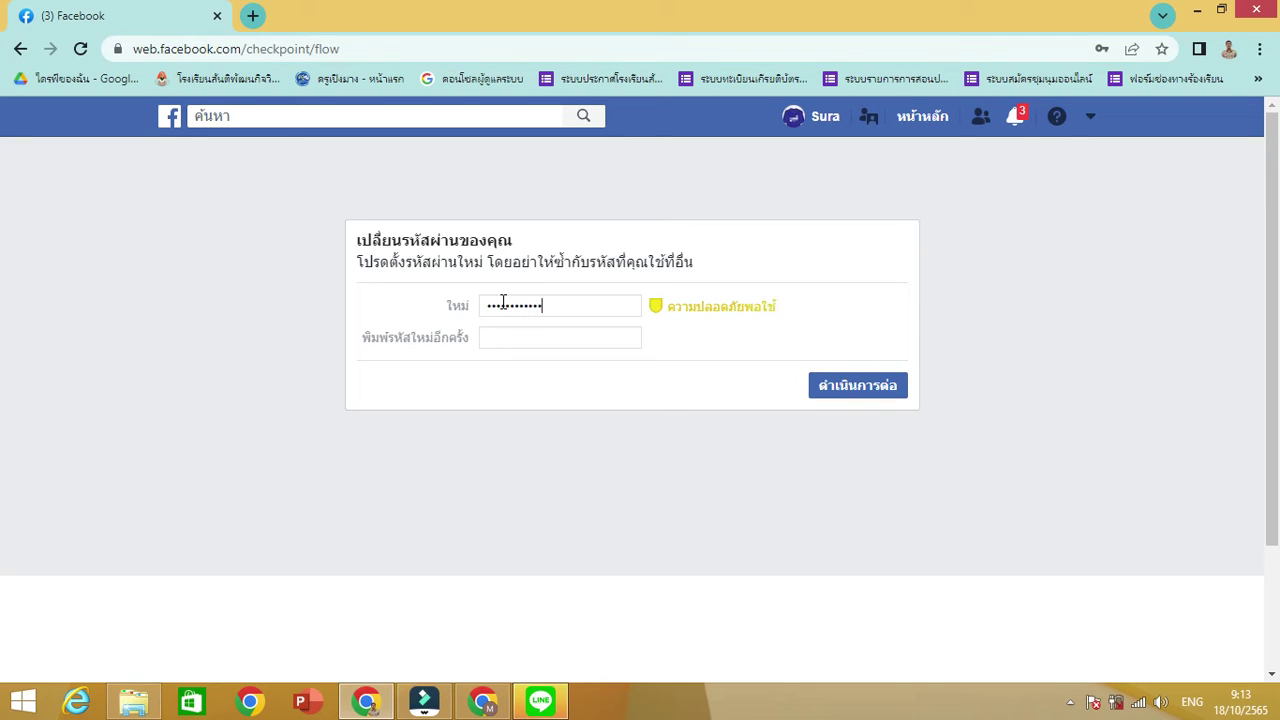
type("**")
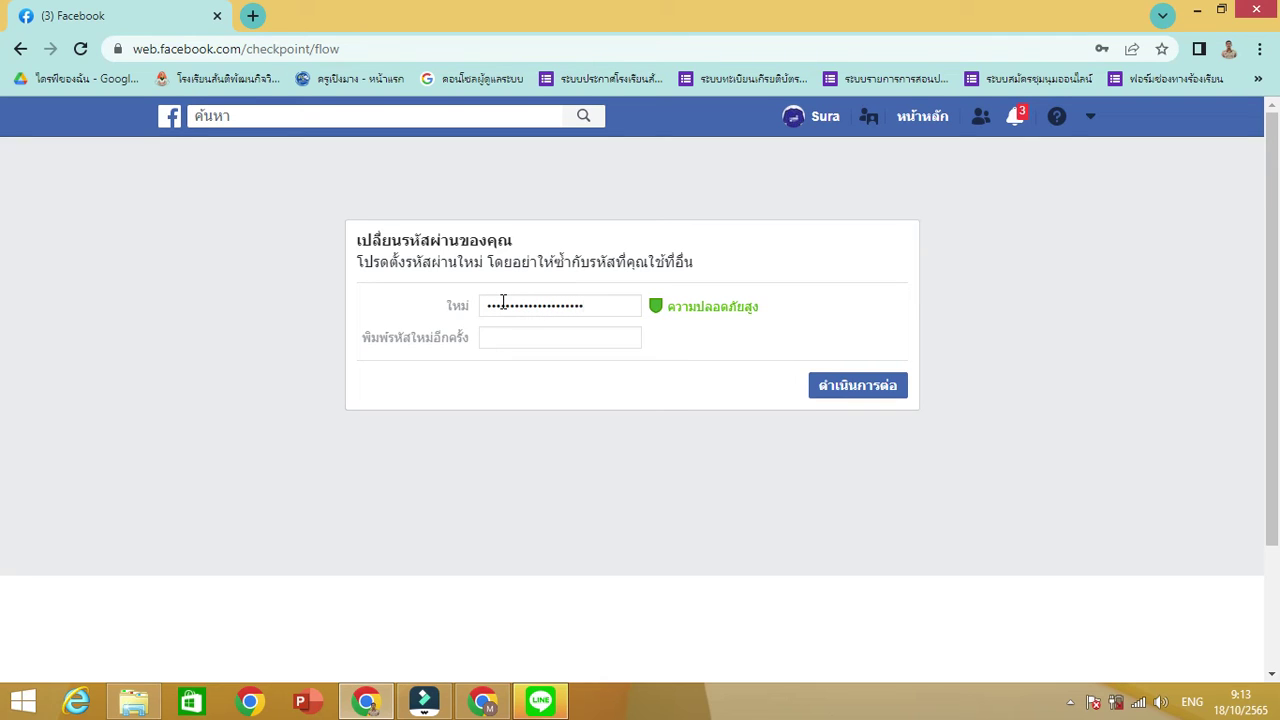
left_click(522, 340)
type("••")
left_click(858, 393)
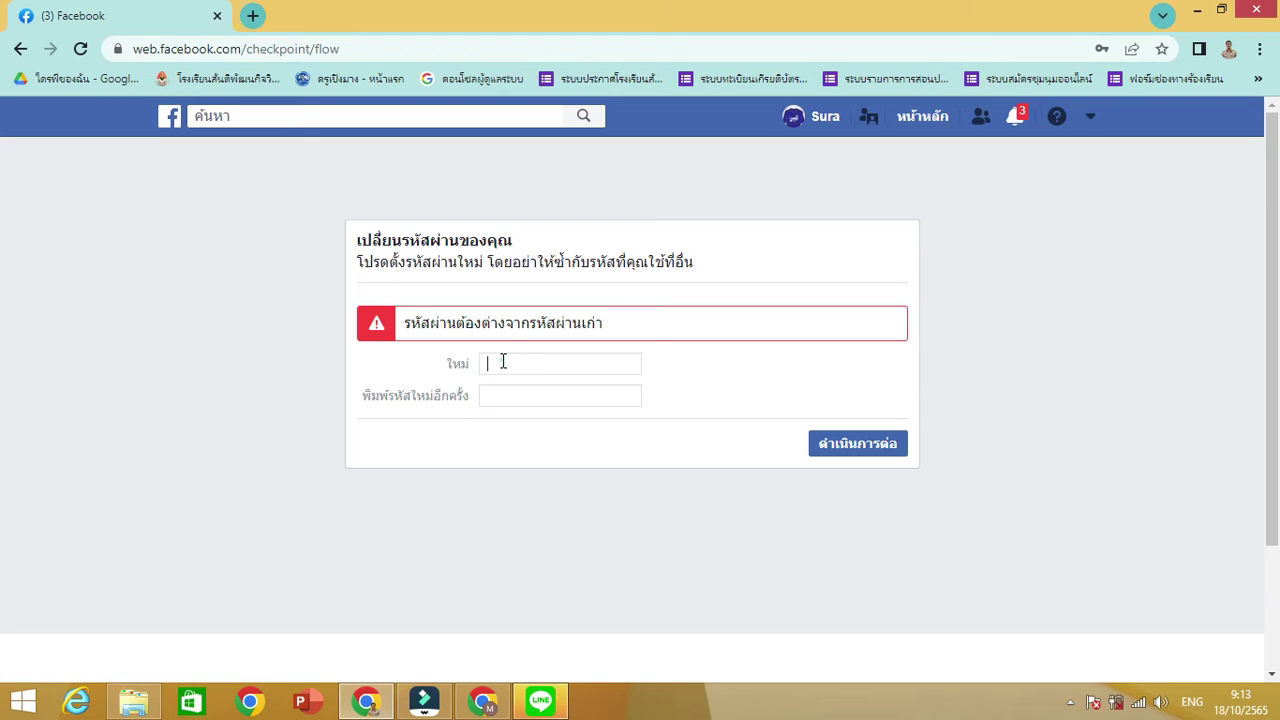
Abandon the blank password fields and follow the profile name link to the privacy consent page
left_click(415, 360)
left_click(493, 360)
left_click(495, 394)
left_click(497, 363)
left_click(496, 396)
left_click(501, 365)
left_click(803, 120)
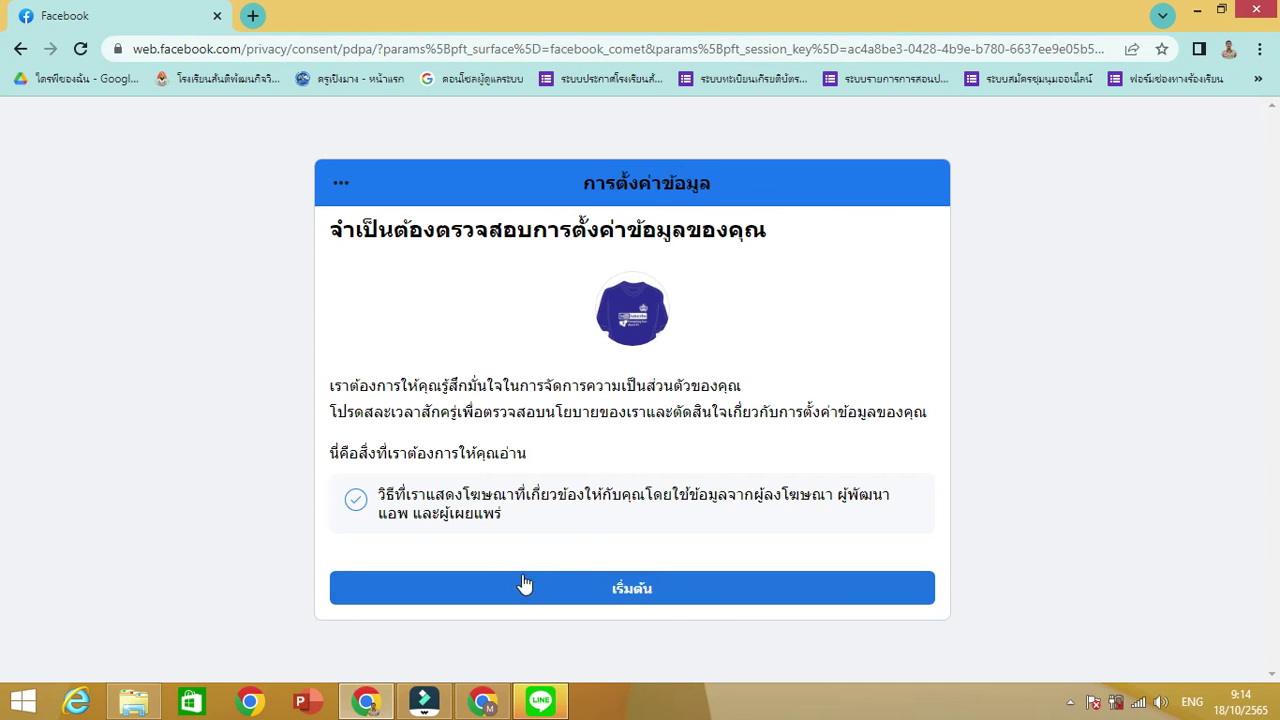
Begin the privacy review, accept the ad-data use terms, and close the completion notice
left_click(603, 600)
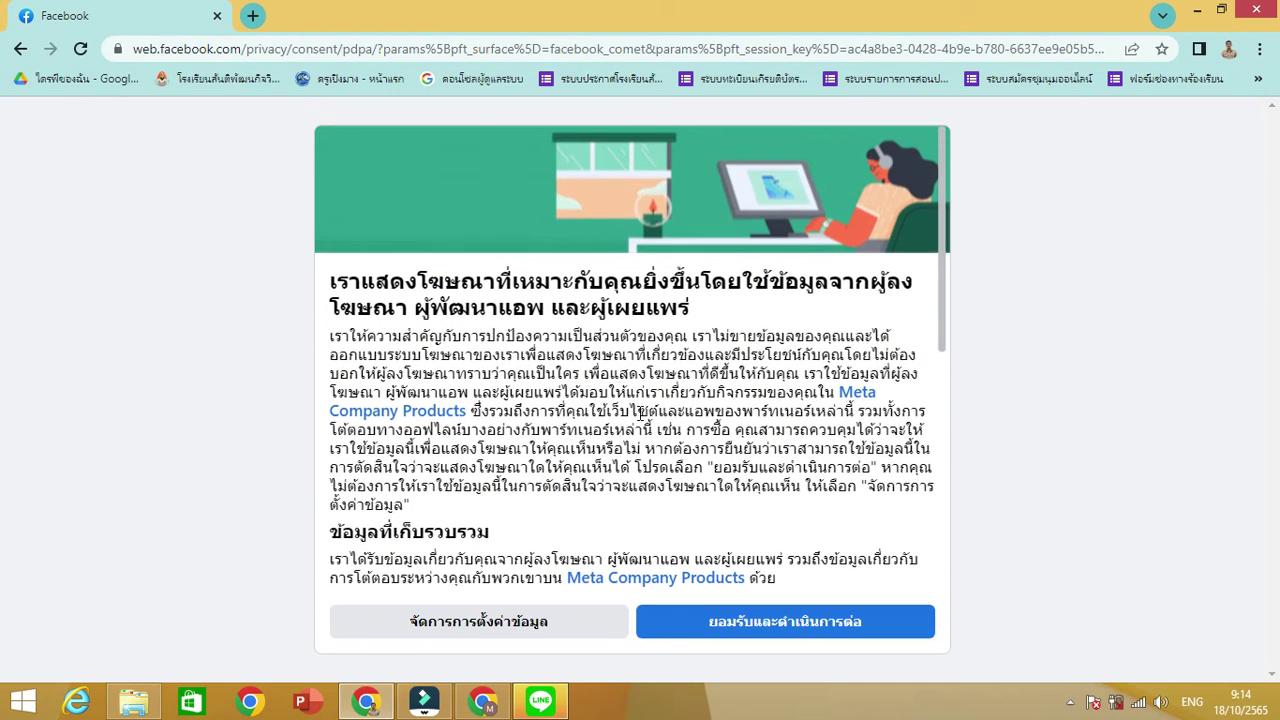
scroll(569, 370, "down", 5)
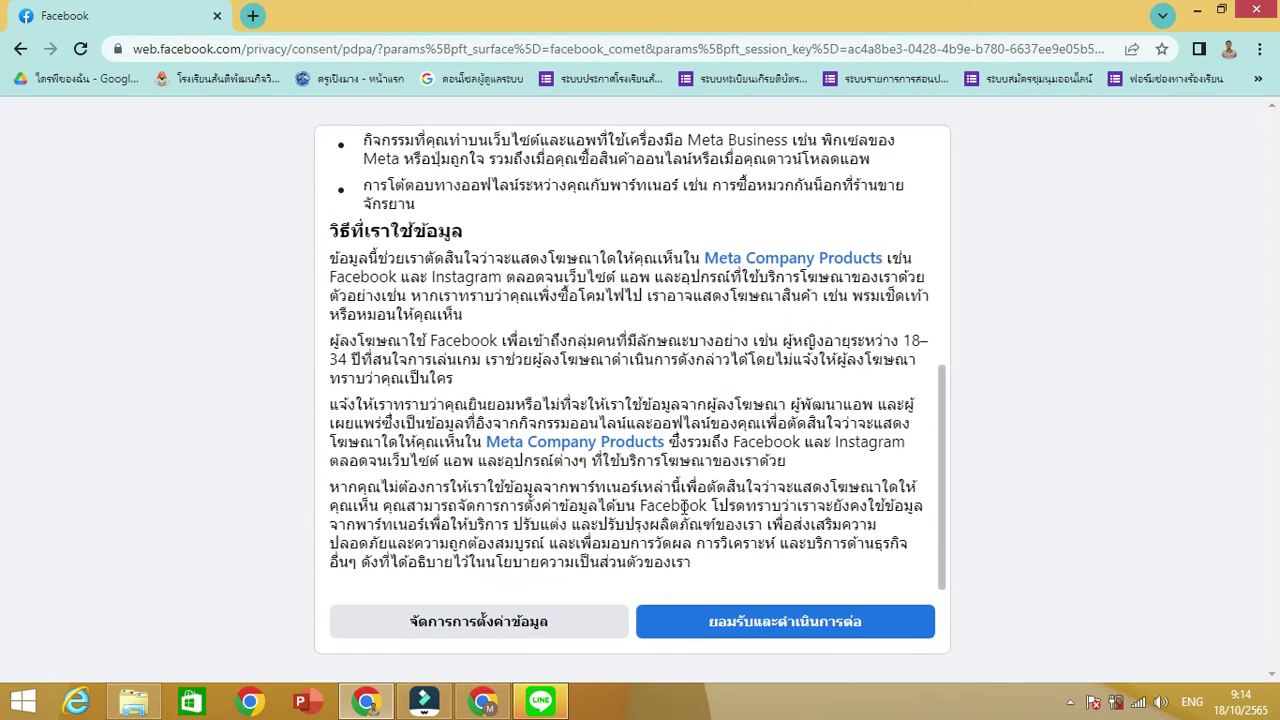
left_click(781, 617)
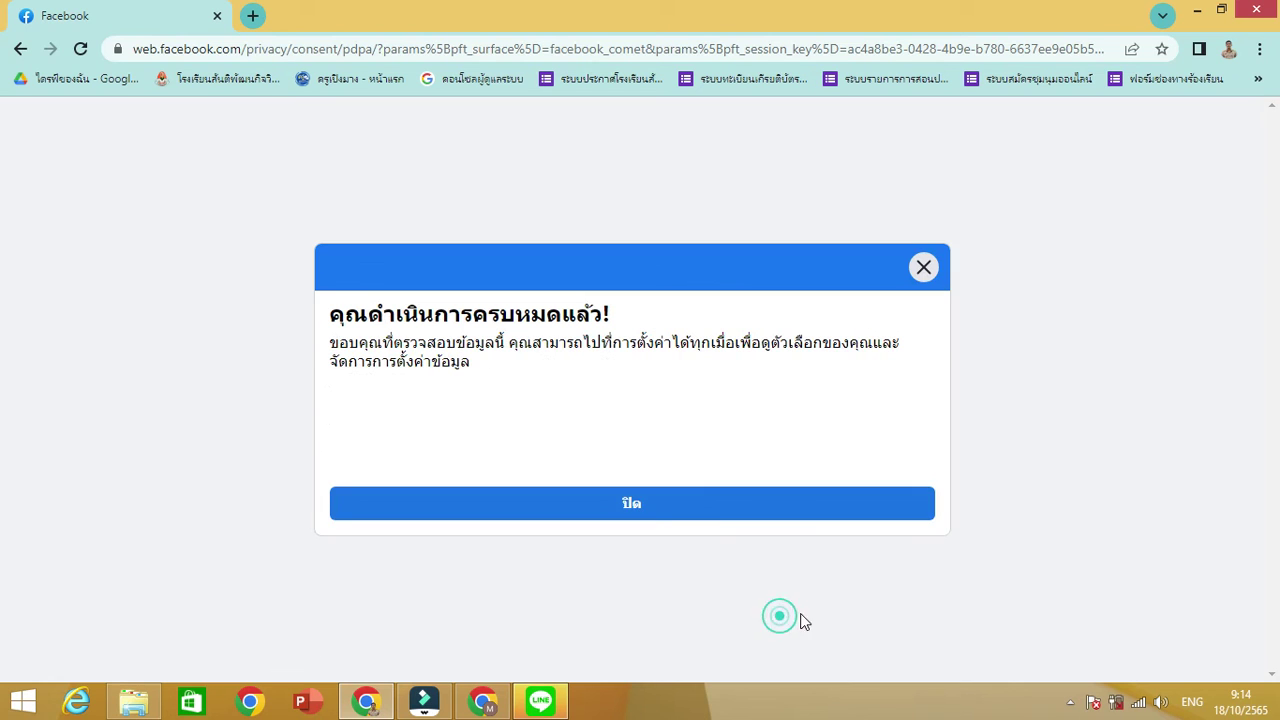
left_click(603, 506)
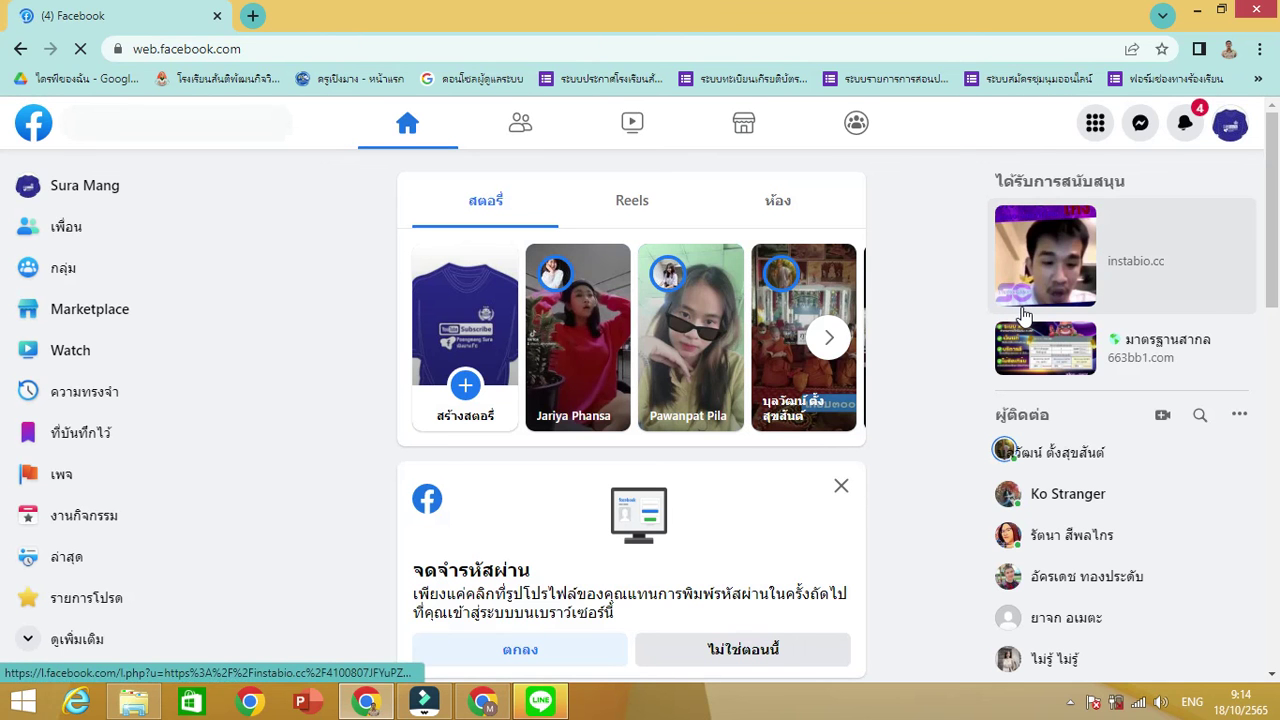
Scroll through the news feed posts and return to the stories row at the top
scroll(818, 437, "down", 7)
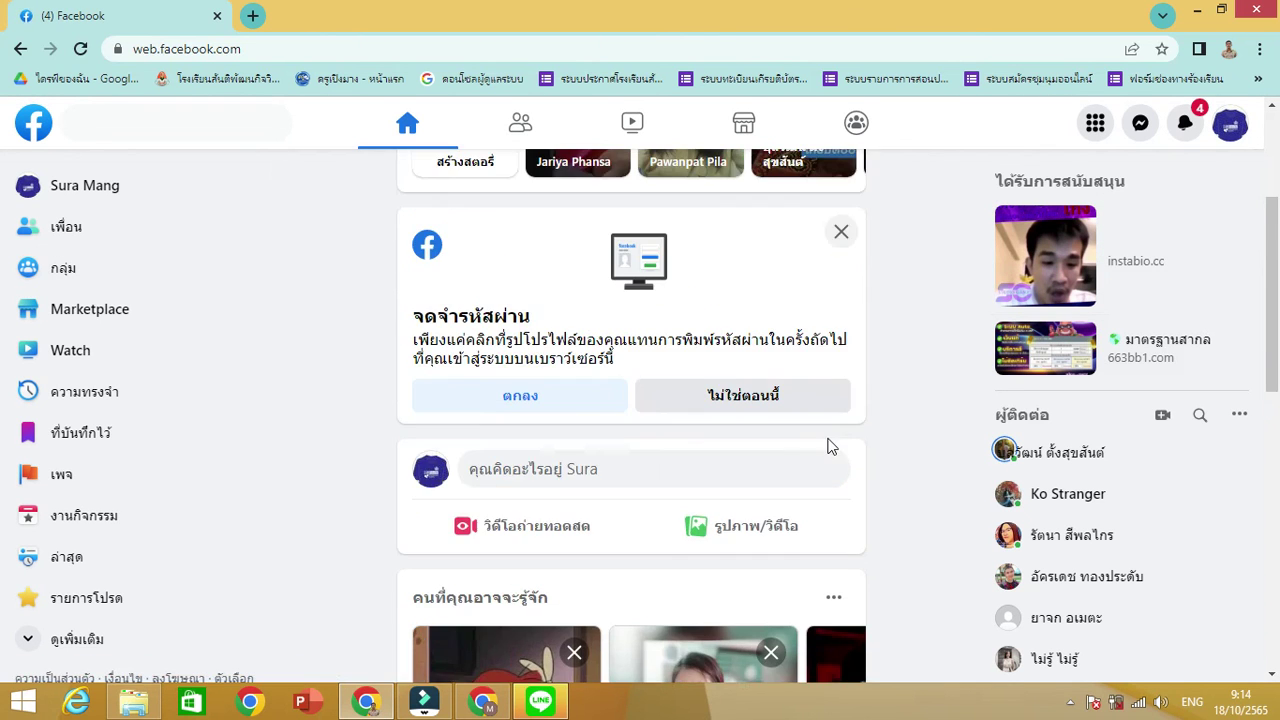
scroll(833, 446, "down", 5)
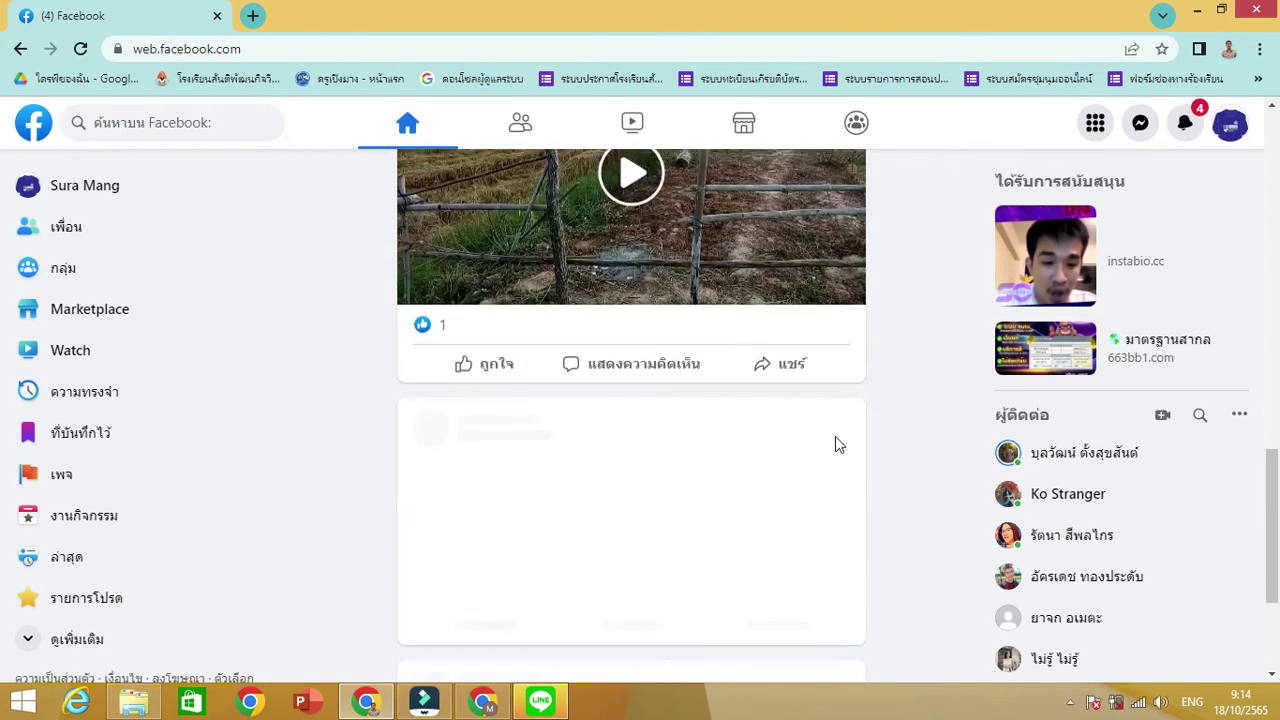
scroll(877, 410, "up", 3)
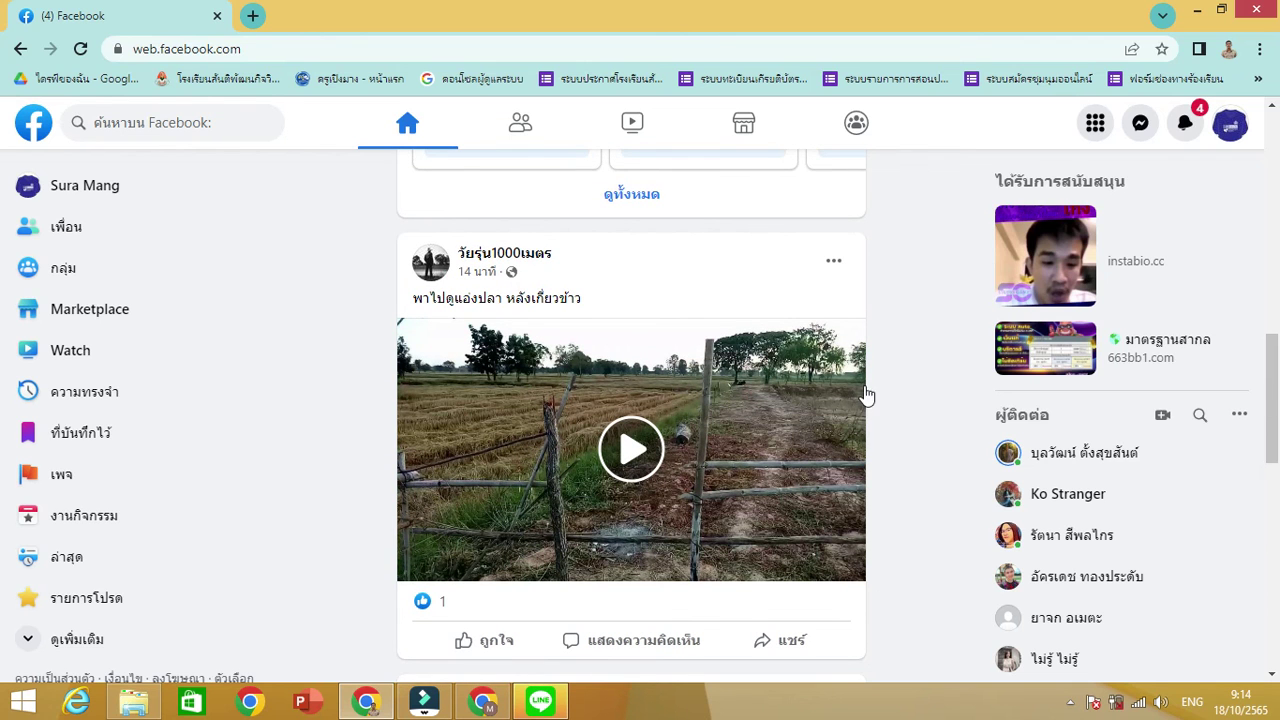
scroll(895, 361, "down", 10)
scroll(897, 362, "up", 10)
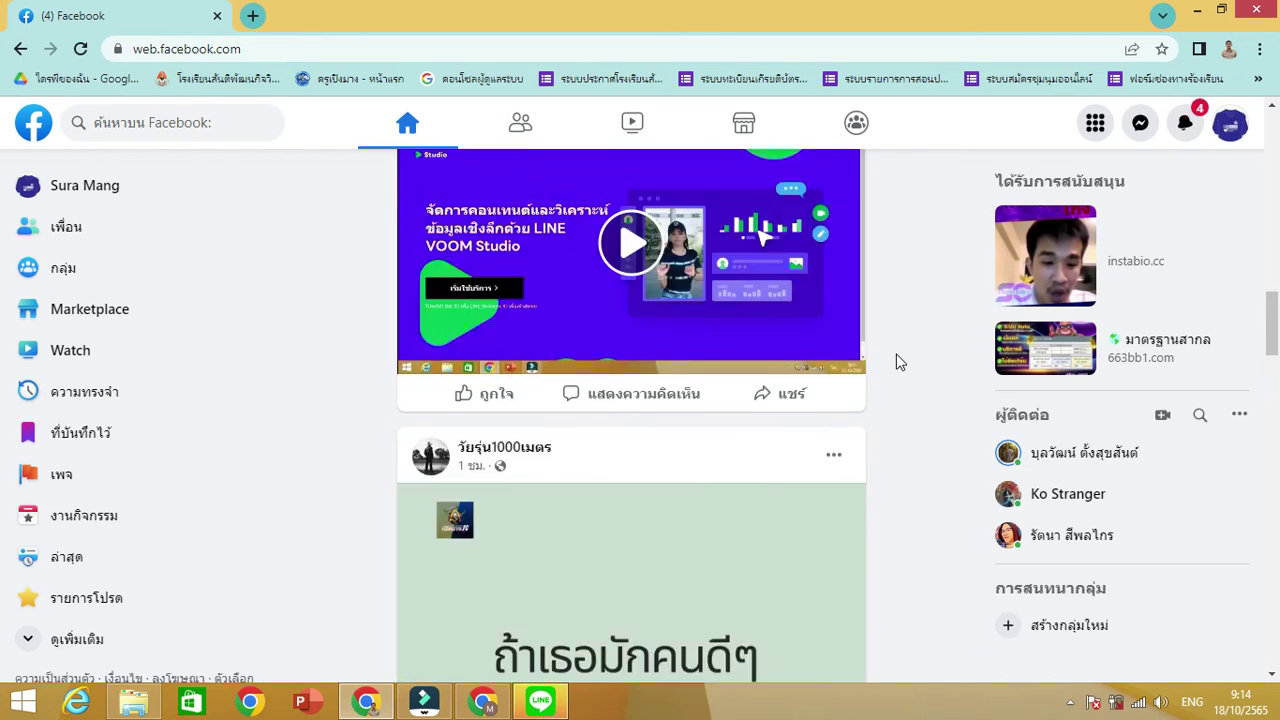
scroll(897, 349, "up", 5)
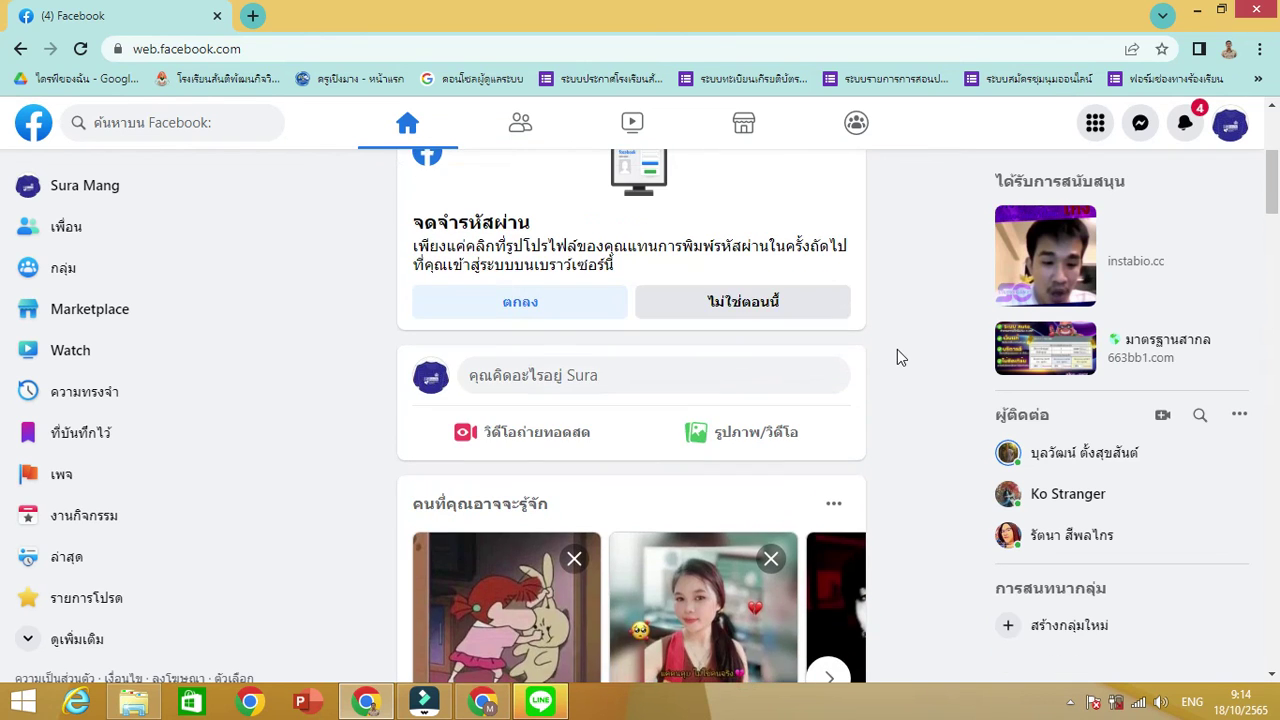